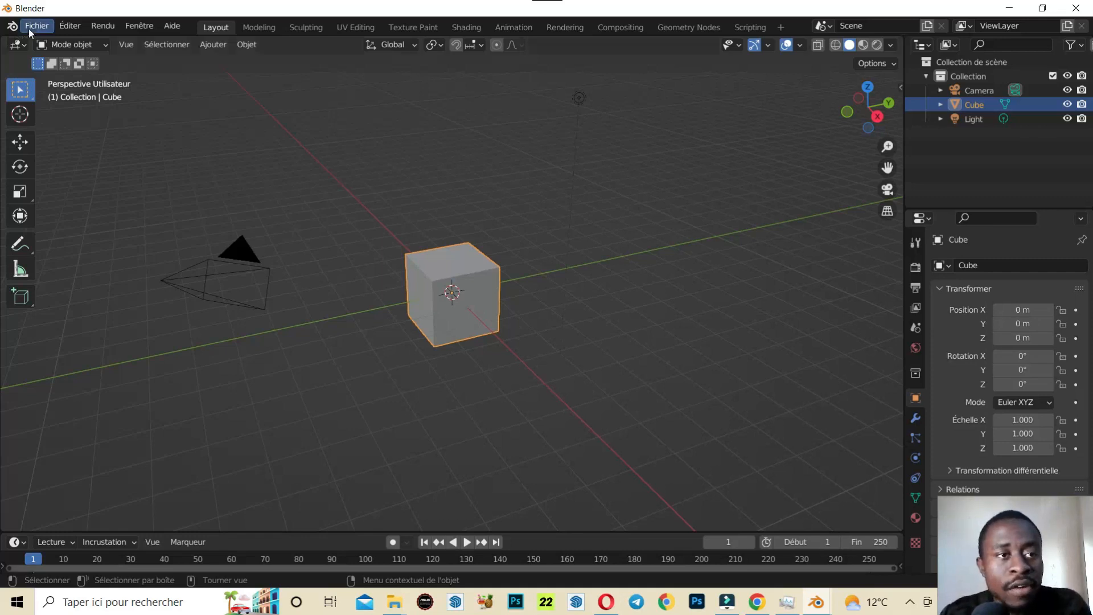
Step: Open the Blender preferences in a maximized window showing the Interface settings
left_click(67, 27)
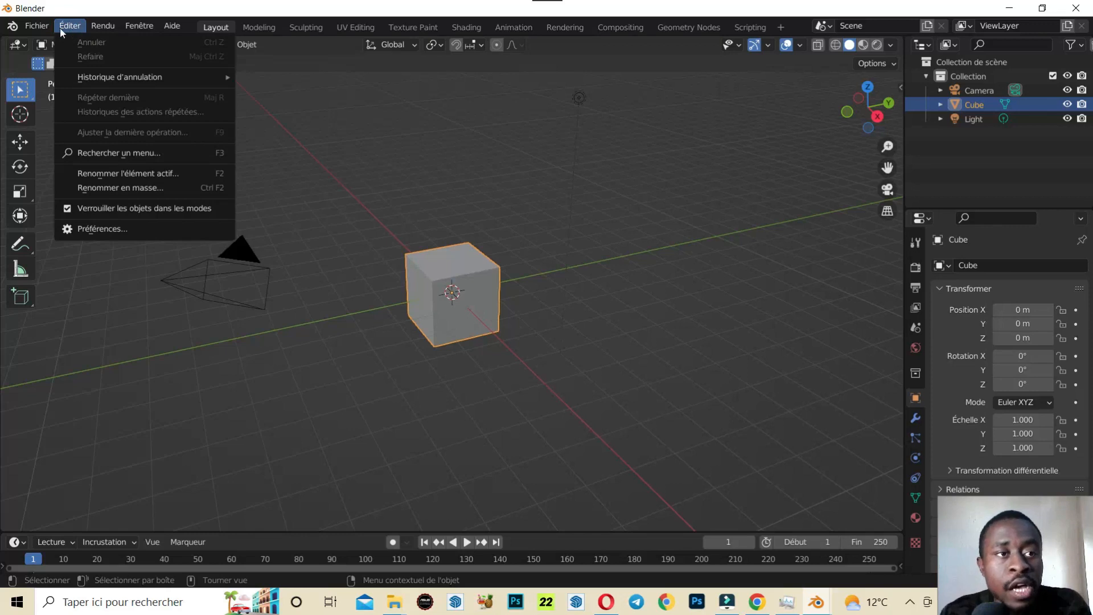
left_click(97, 228)
left_click_drag(349, 36, 554, 62)
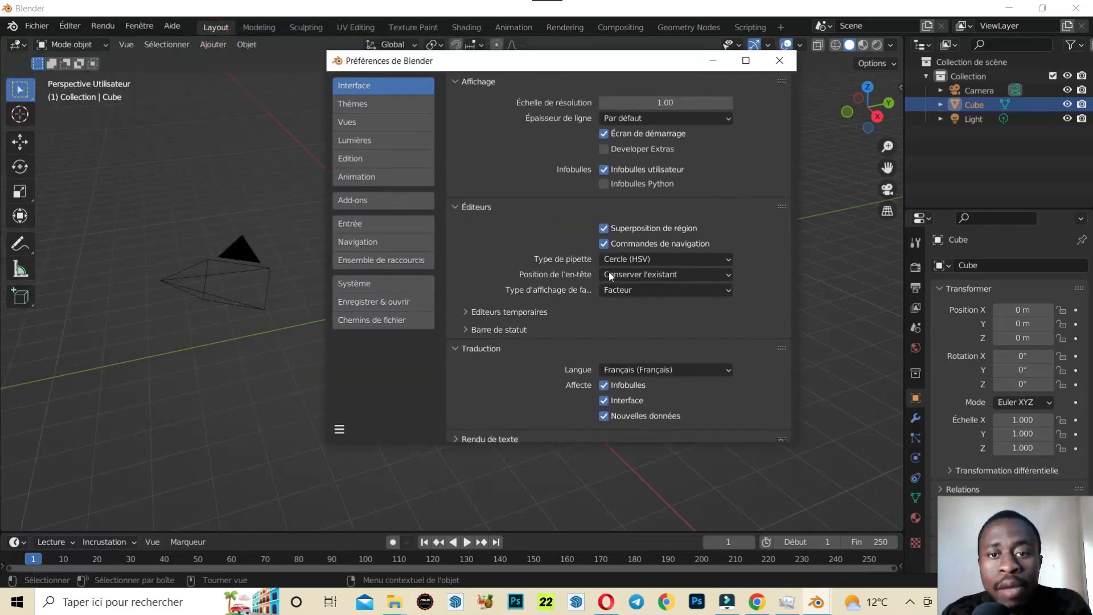
left_click(745, 61)
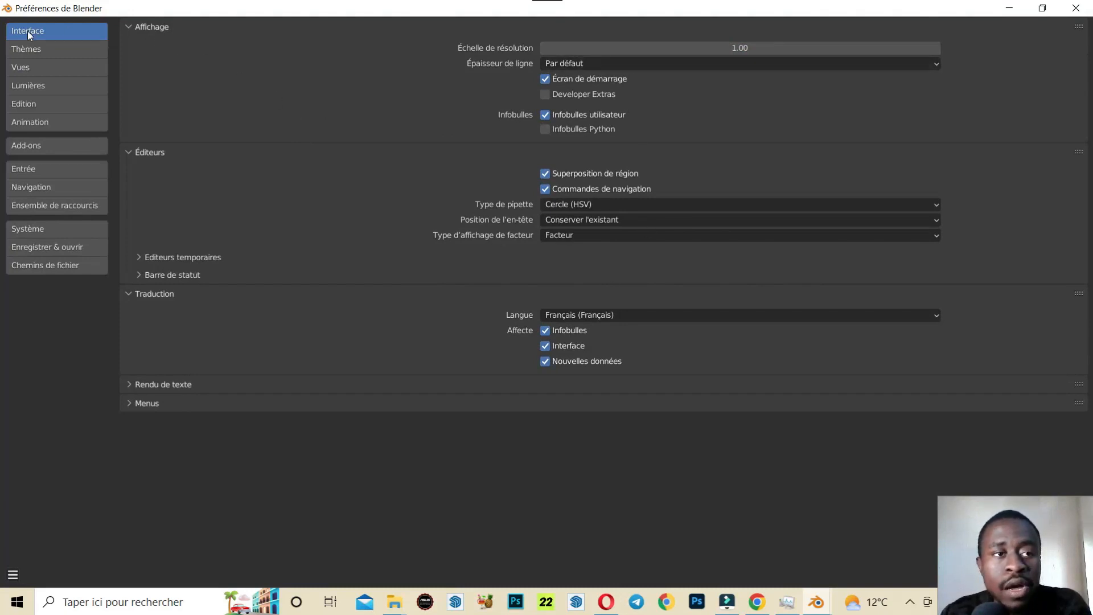
left_click(128, 26)
left_click(129, 26)
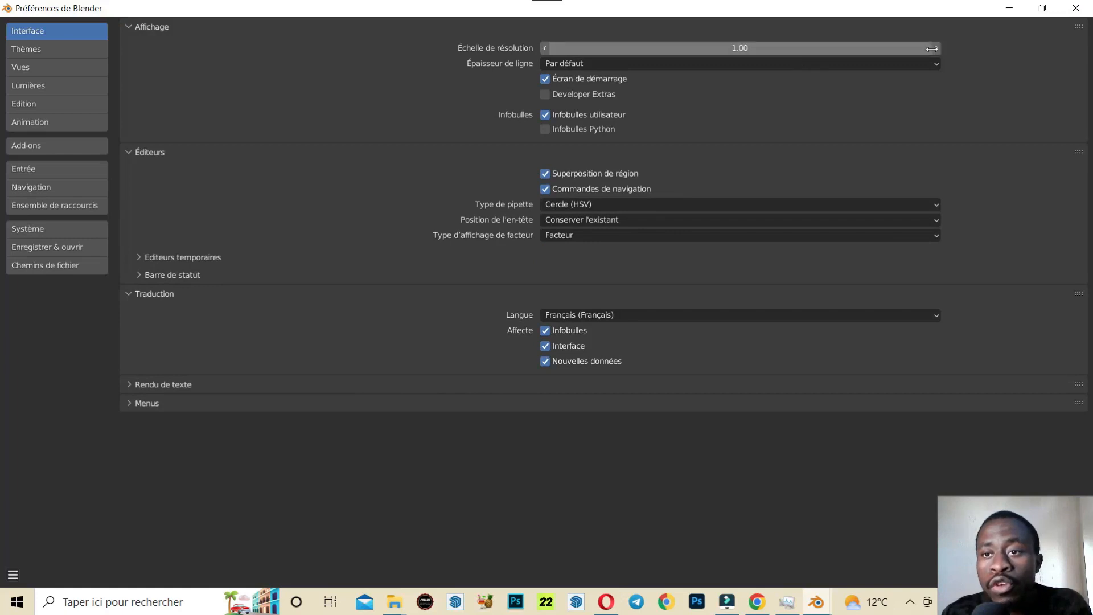
Step: Try a resolution scale of 1.04 for the interface and set it back to 1.00
left_click_drag(932, 49, 770, 49)
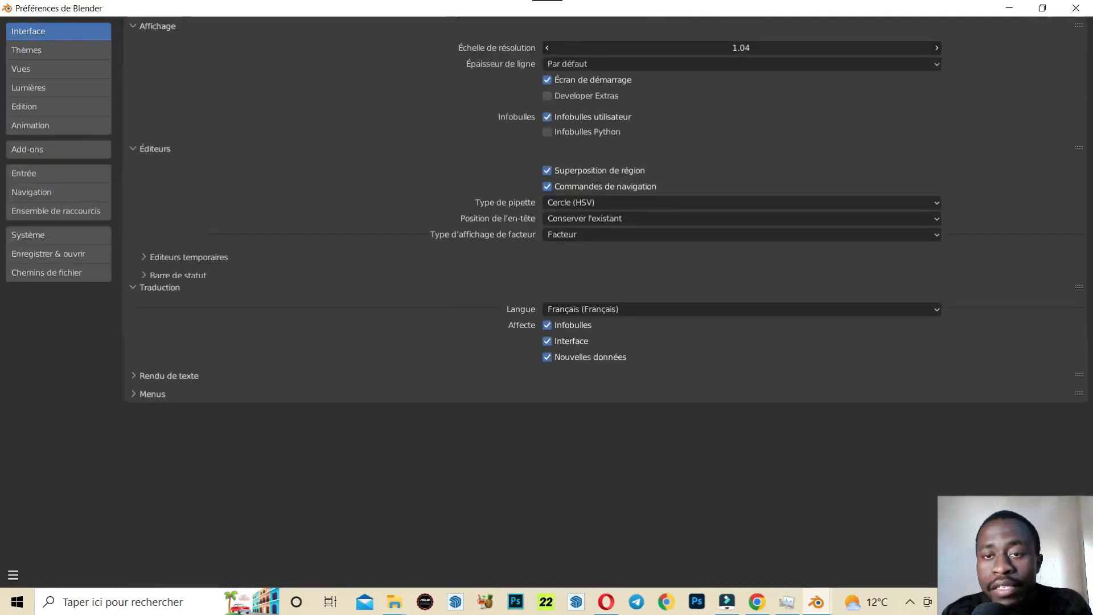
left_click(769, 49)
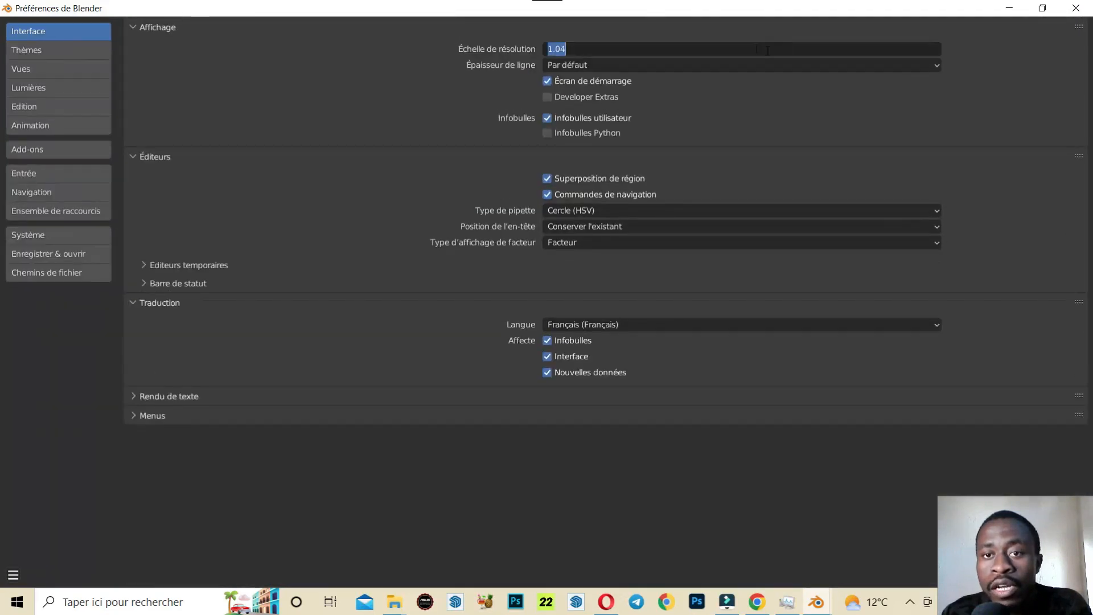
left_click(587, 39)
left_click(763, 52)
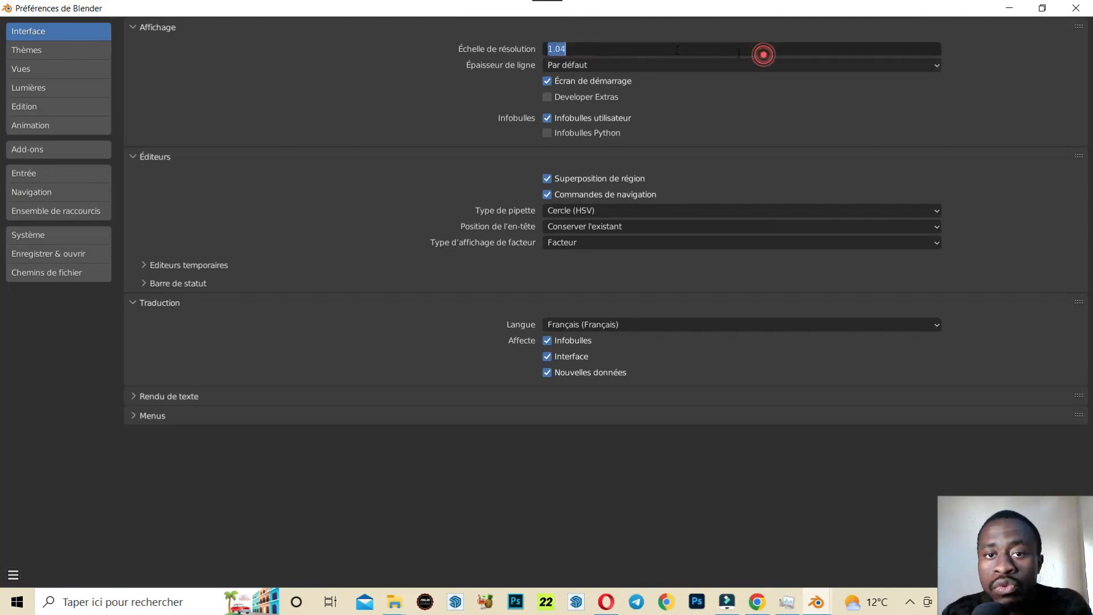
left_click(601, 50)
key("BackSpace")
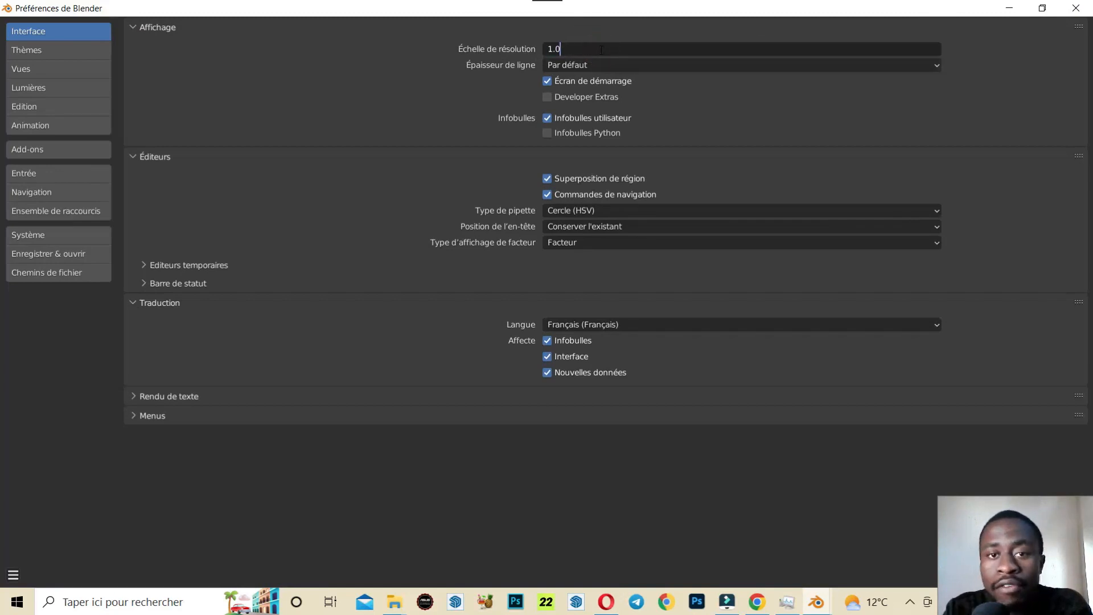
type("0")
key("Return")
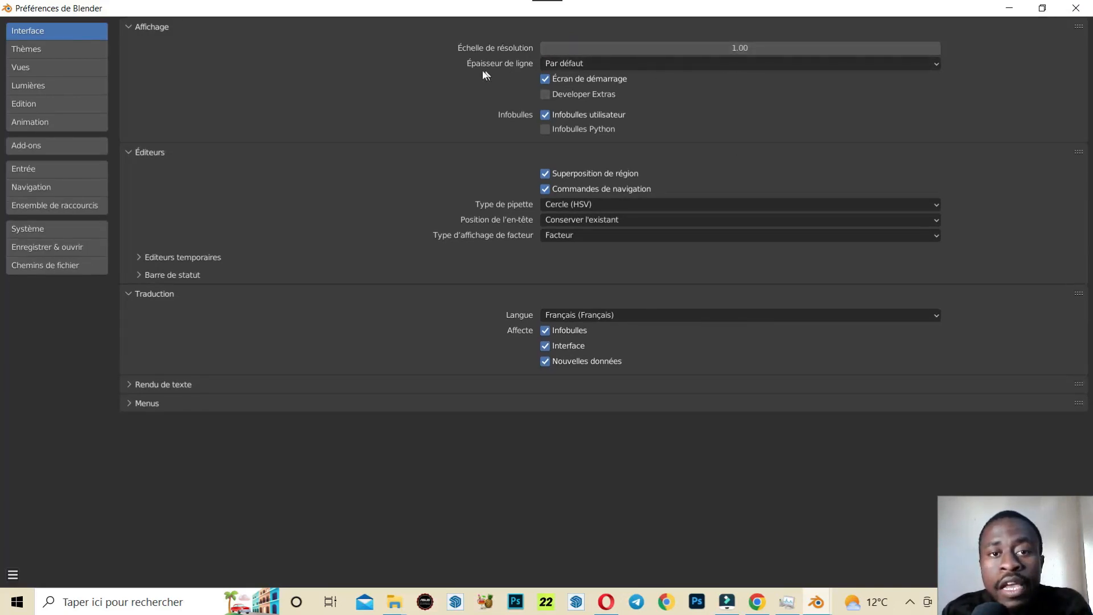
Step: Examine the choices for line thickness and header position, keeping Par défaut and Conserver l'existant
left_click(634, 64)
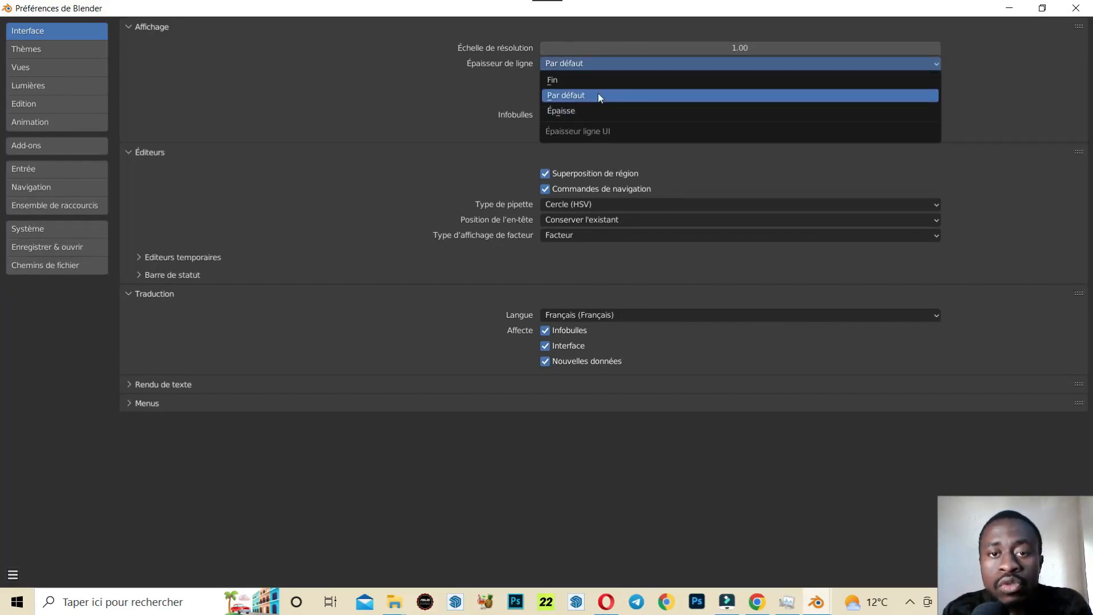
left_click(422, 91)
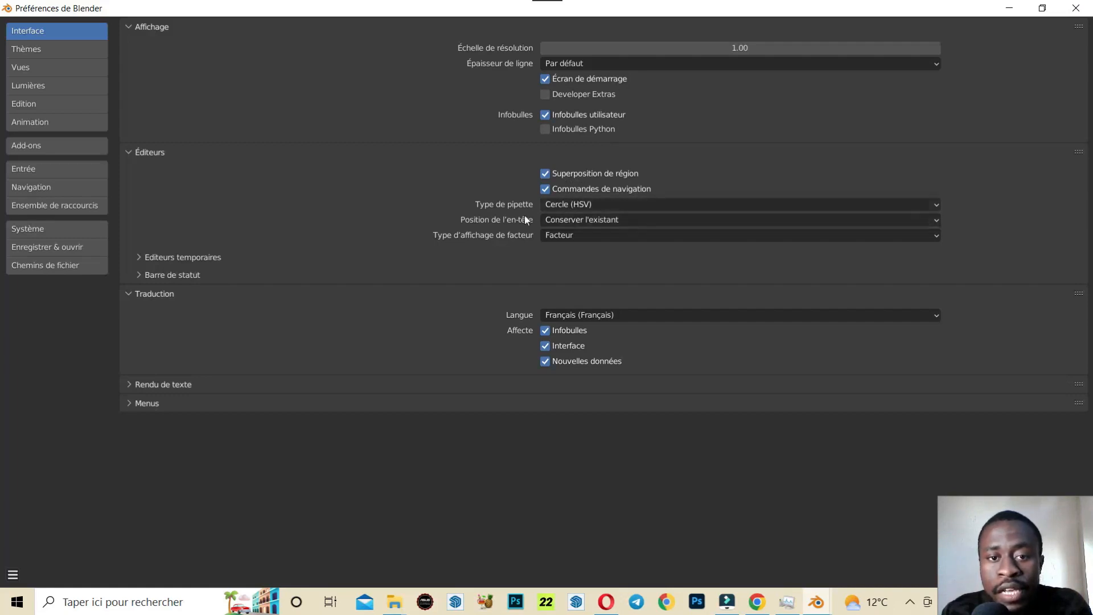
left_click(586, 220)
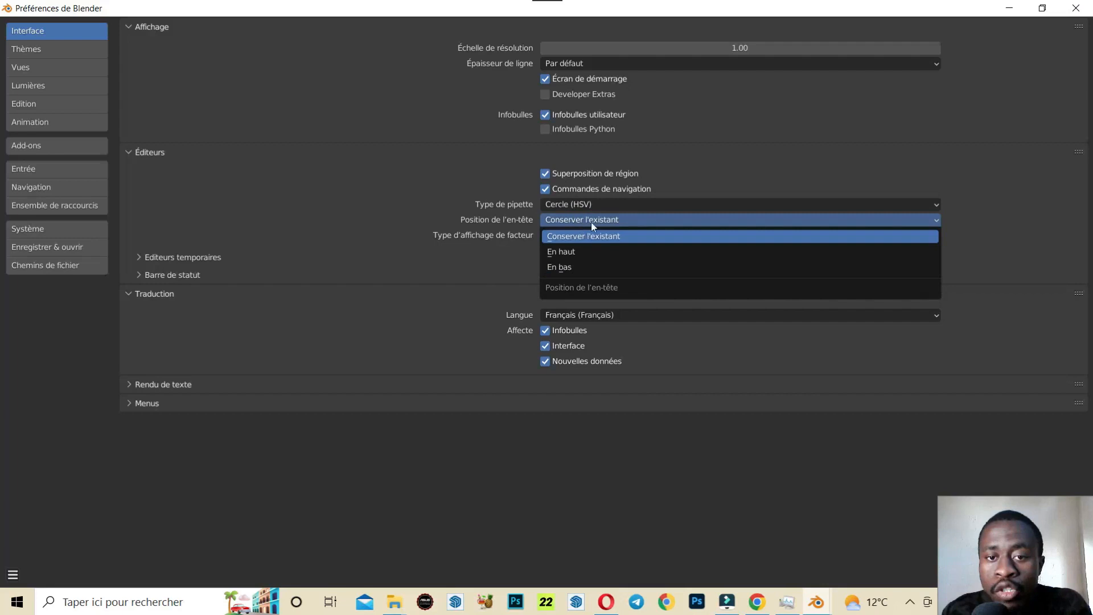
left_click(576, 235)
Step: Examine the factor display, temporary editor and status bar settings, including the render window choices, and collapse both subsections
left_click(477, 274)
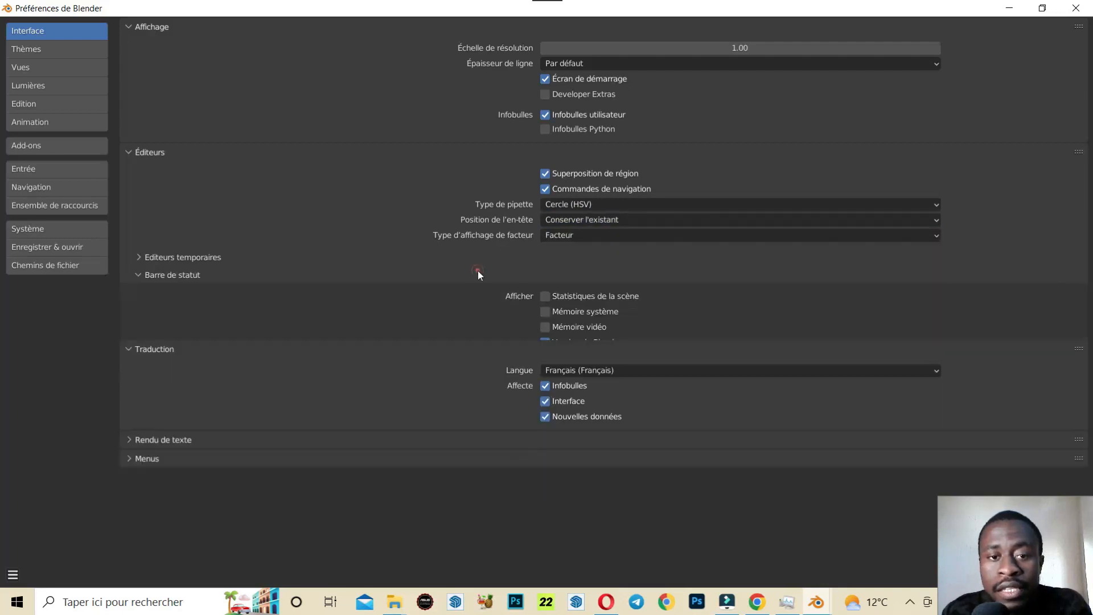
left_click(463, 260)
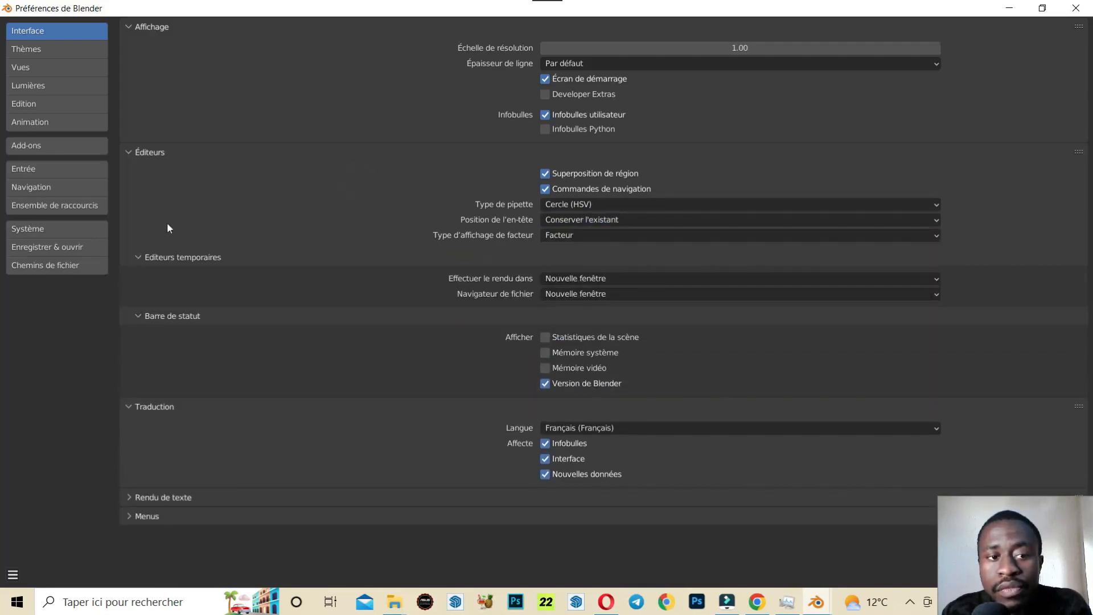
left_click(137, 258)
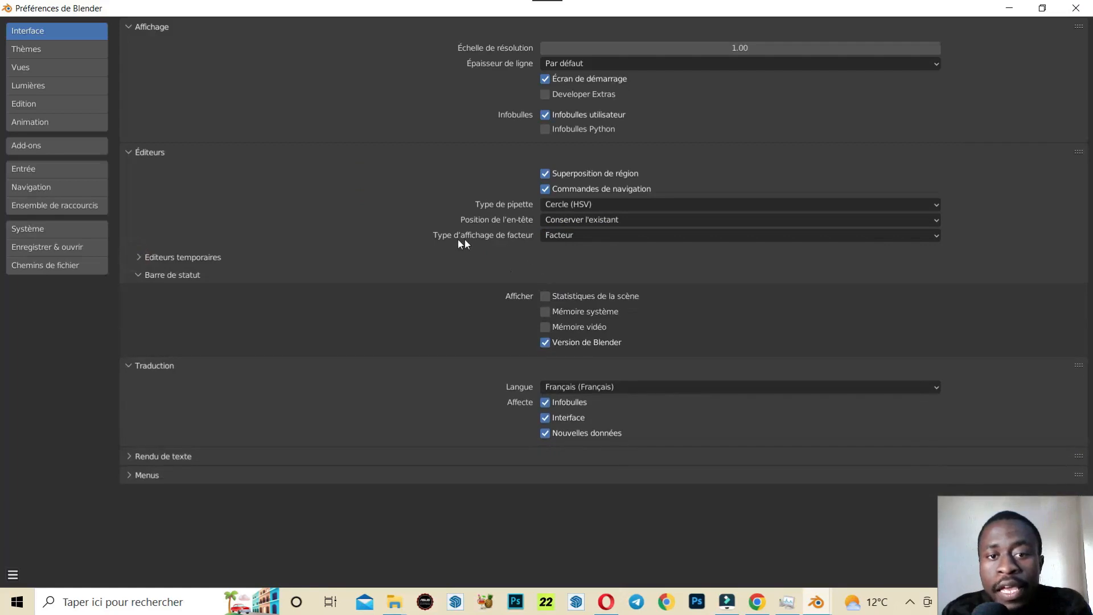
left_click(589, 236)
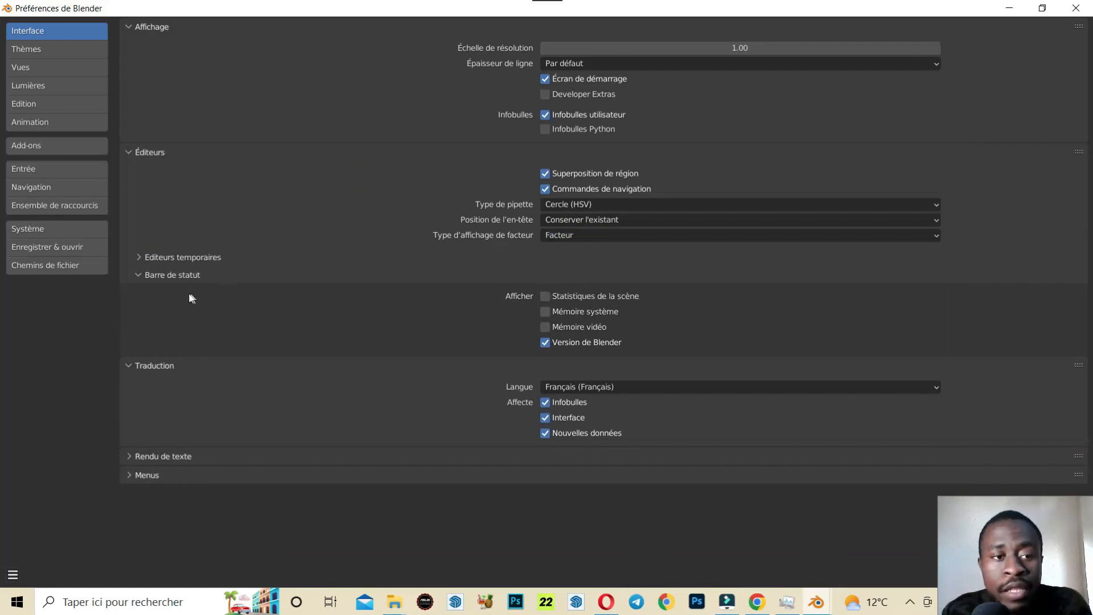
left_click(139, 257)
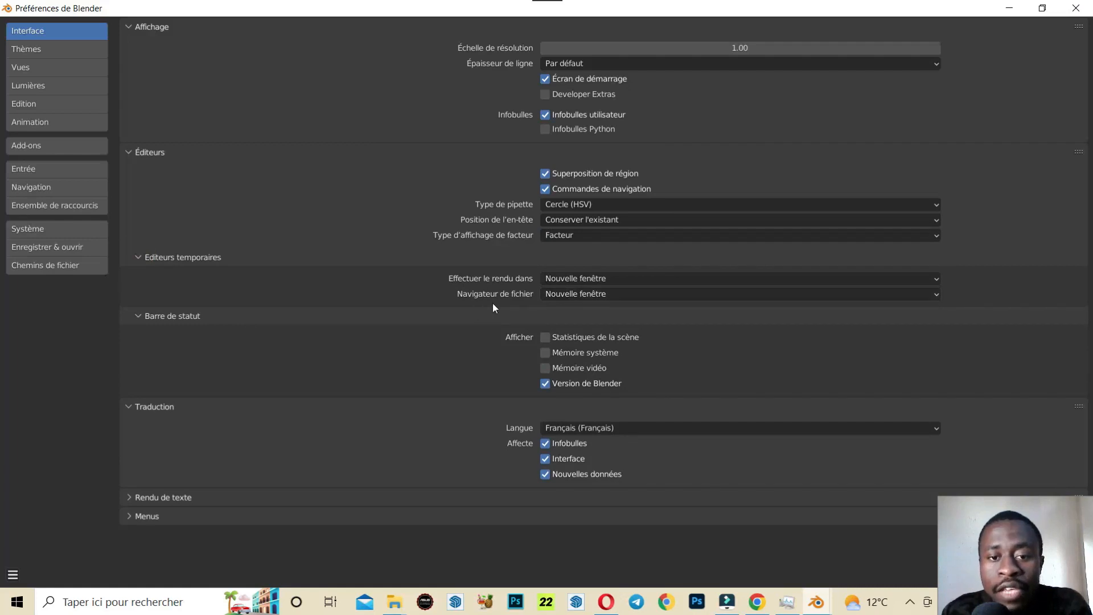
left_click(607, 283)
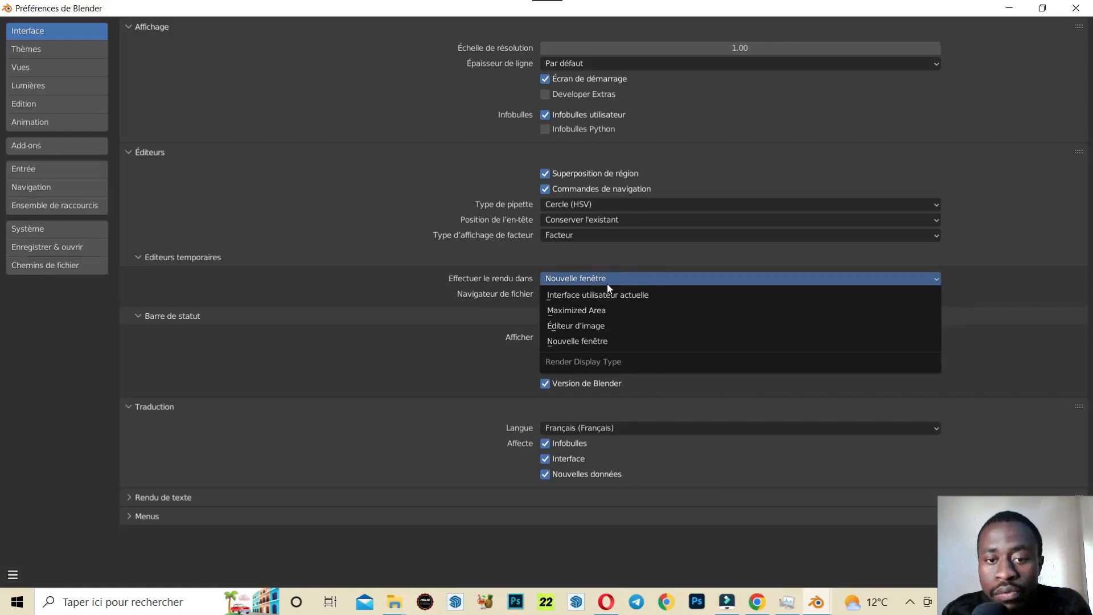
left_click(136, 260)
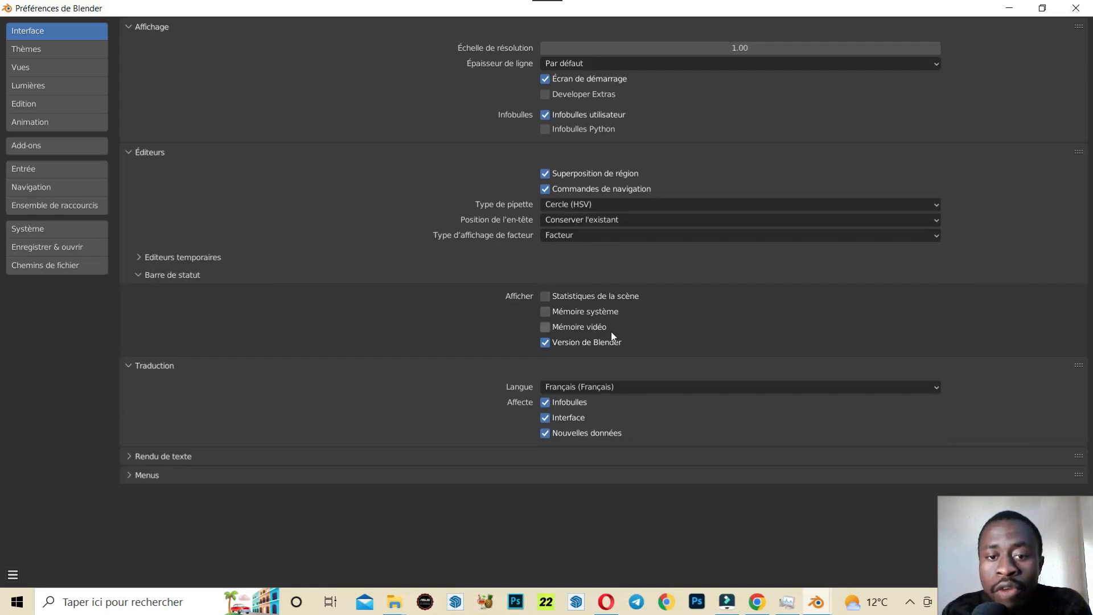
left_click(131, 276)
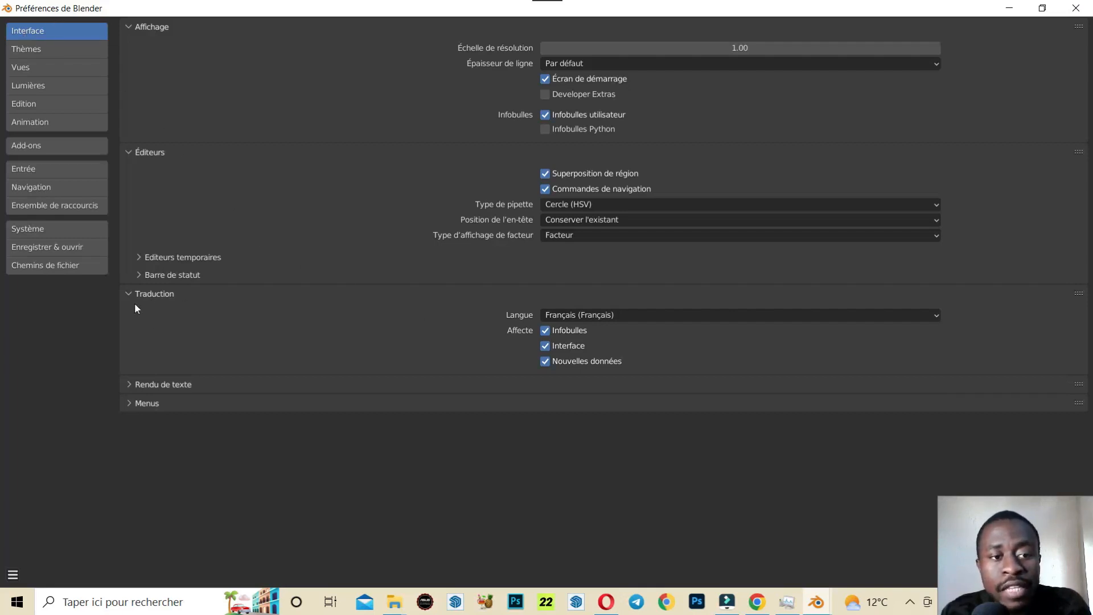
Step: Try the interface in German (Deutsch) and switch the language back to French (Français)
left_click(658, 315)
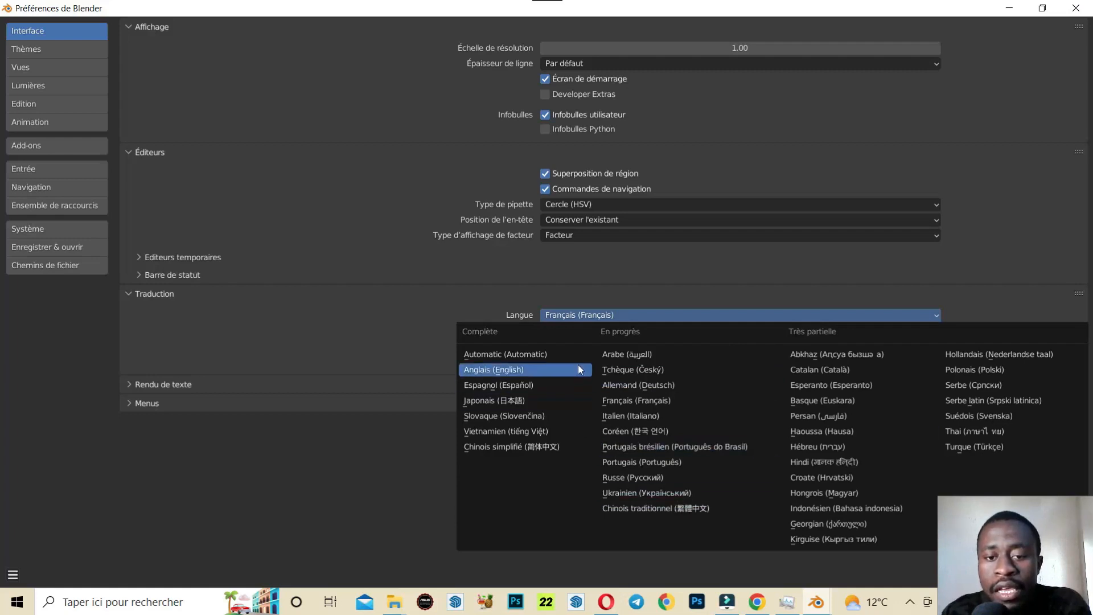
left_click(630, 386)
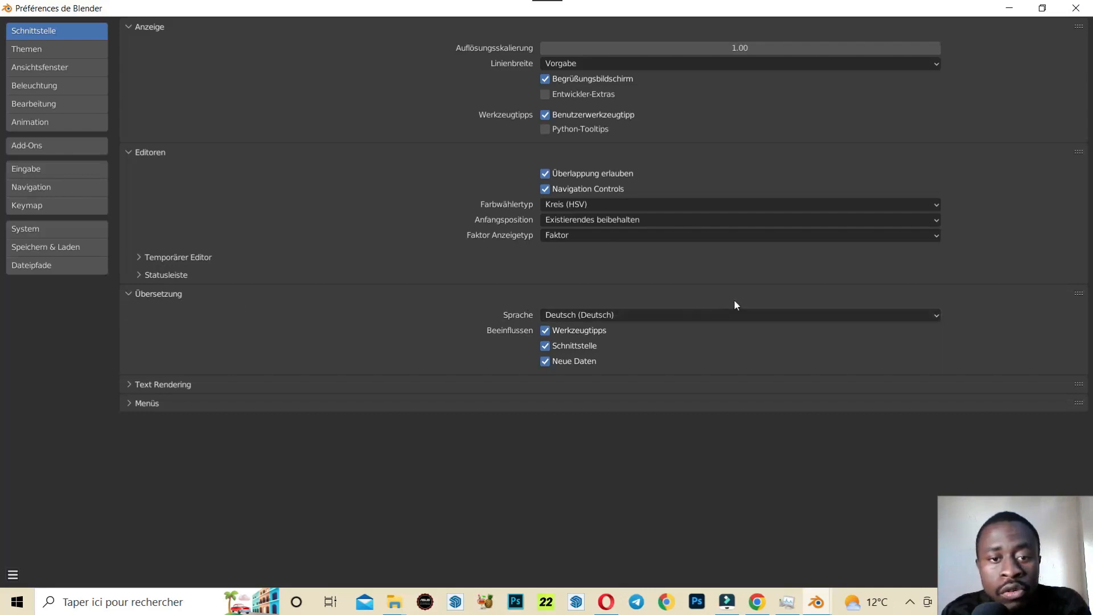
left_click(620, 315)
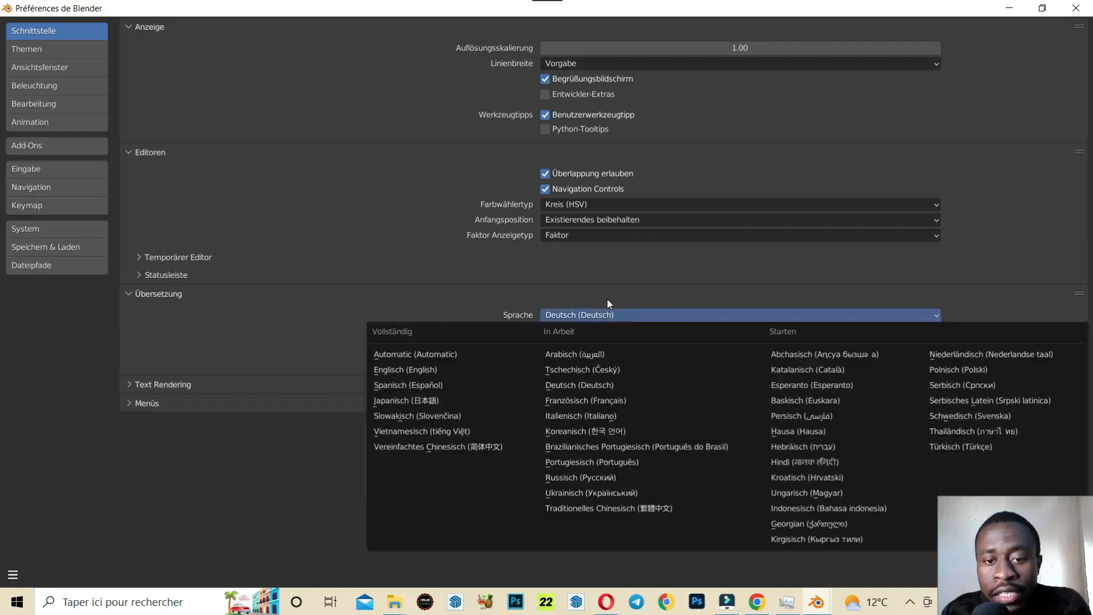
left_click(613, 401)
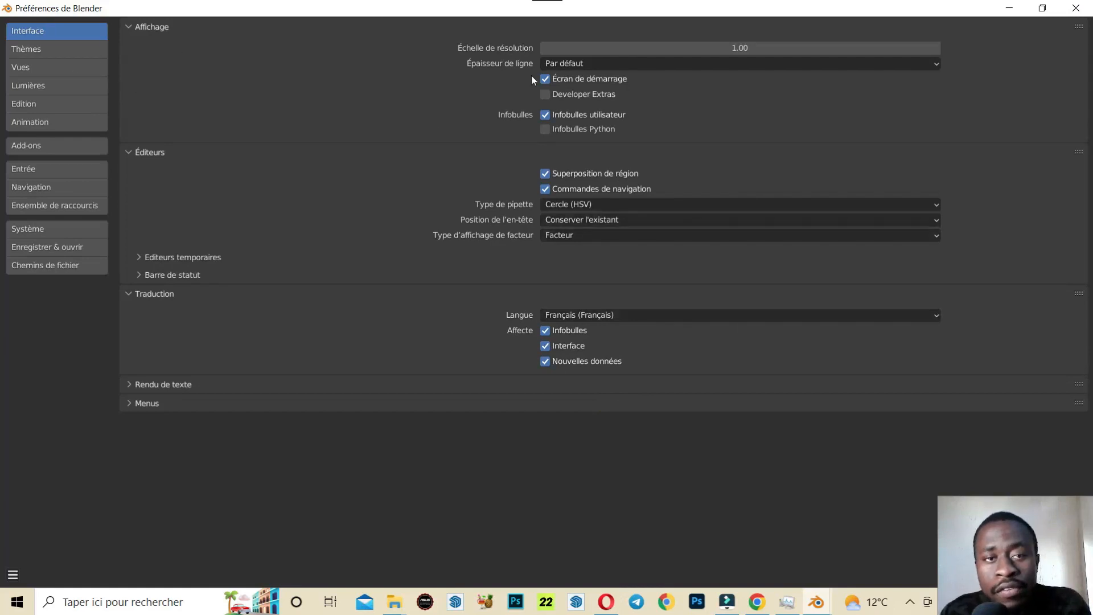
Step: Examine the available theme presets in the Thèmes preferences without applying one
left_click(22, 48)
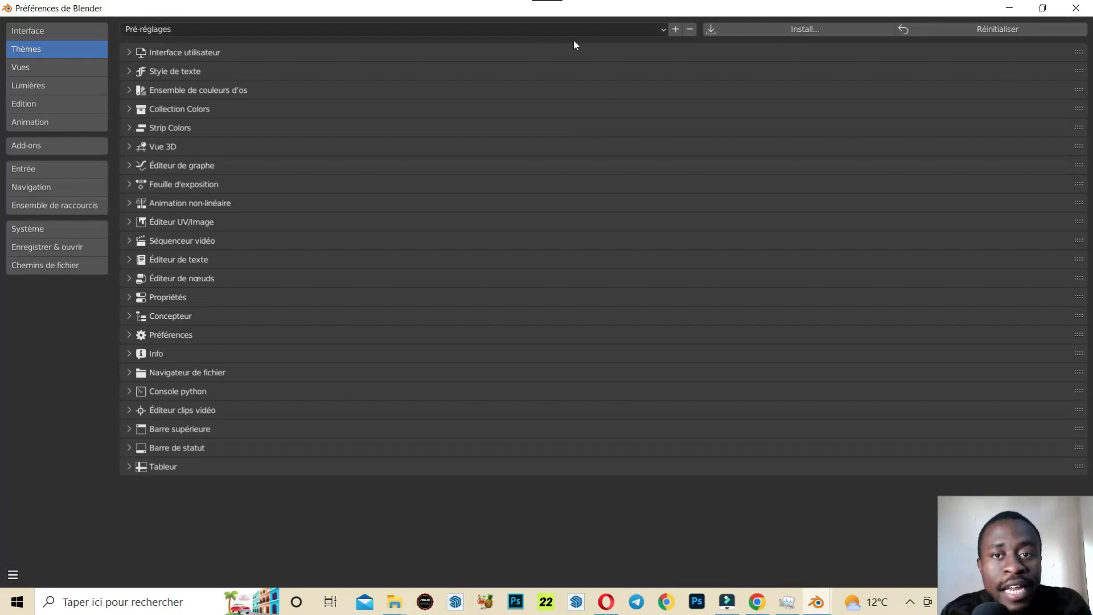
left_click(661, 32)
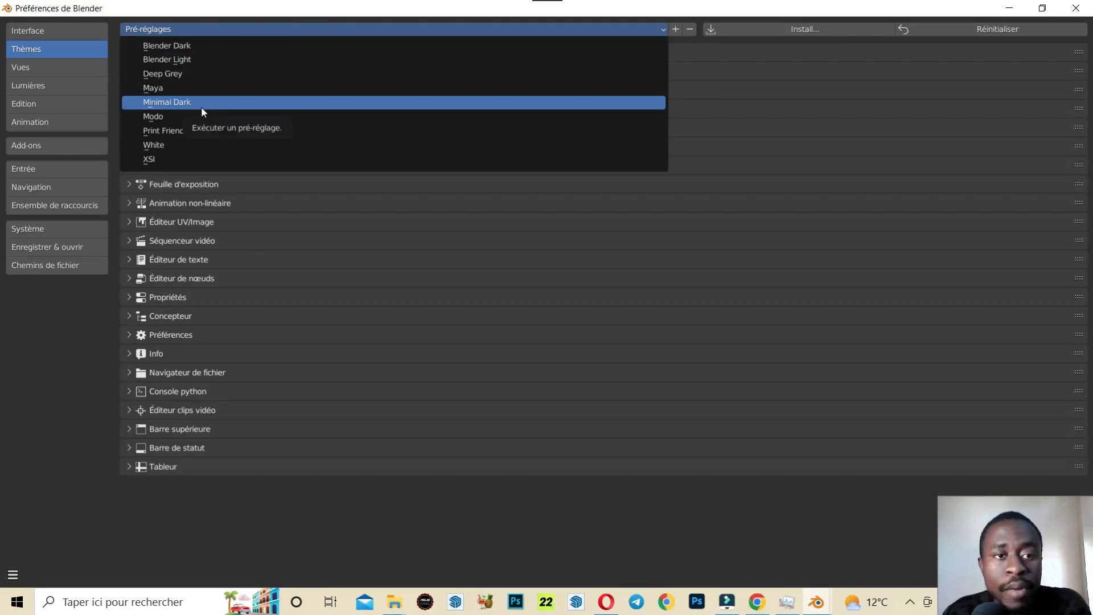
left_click(221, 12)
left_click(221, 11)
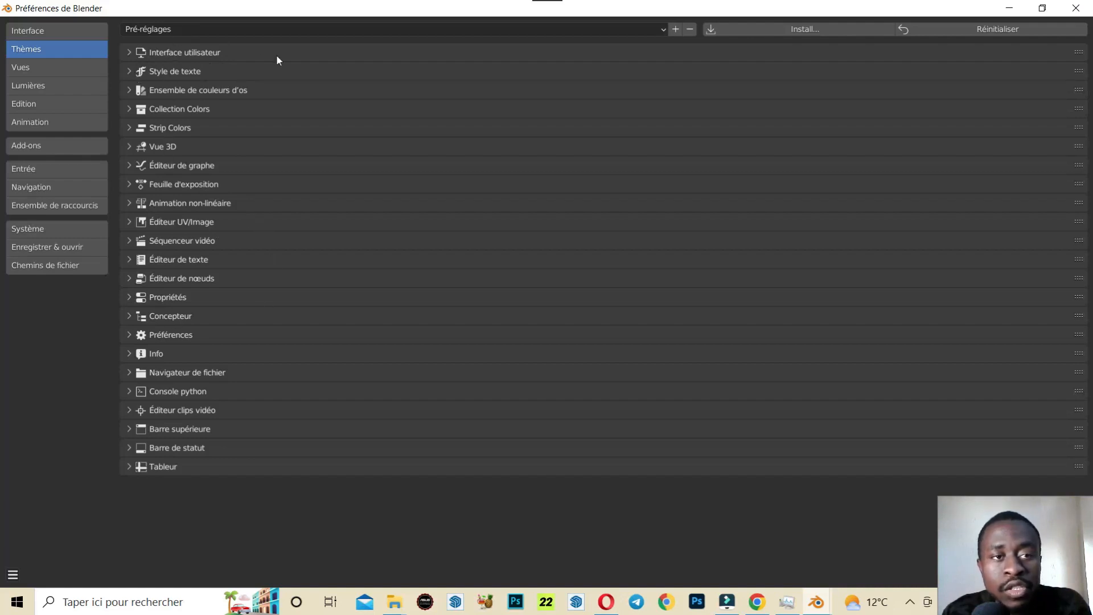
Step: Examine the theme's user interface, text style, 3D view and properties sections, collapsing each one again
left_click(130, 54)
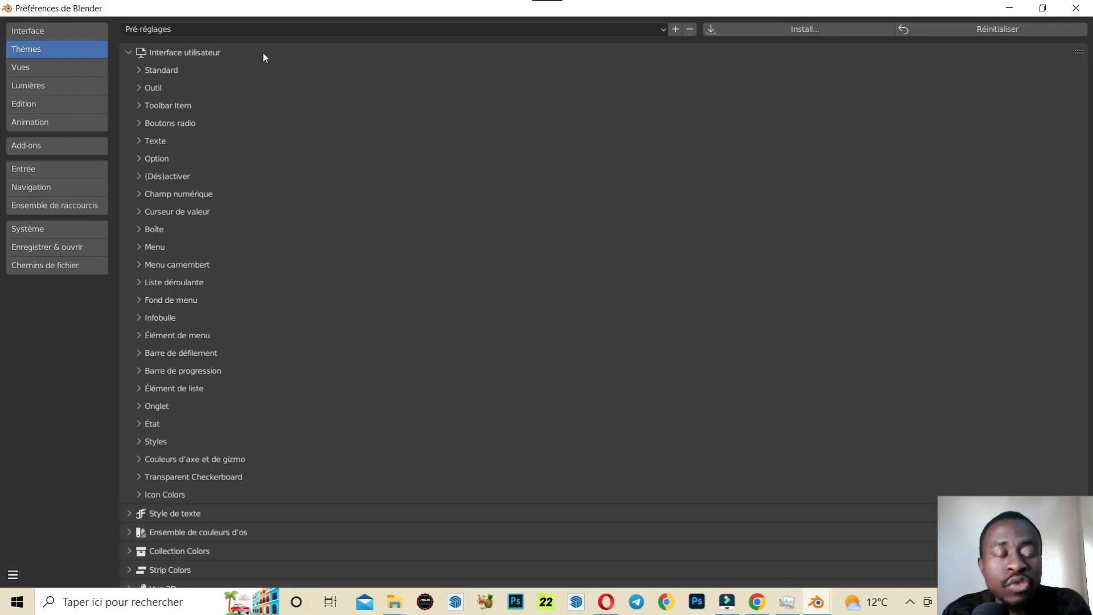
left_click(128, 52)
left_click(128, 71)
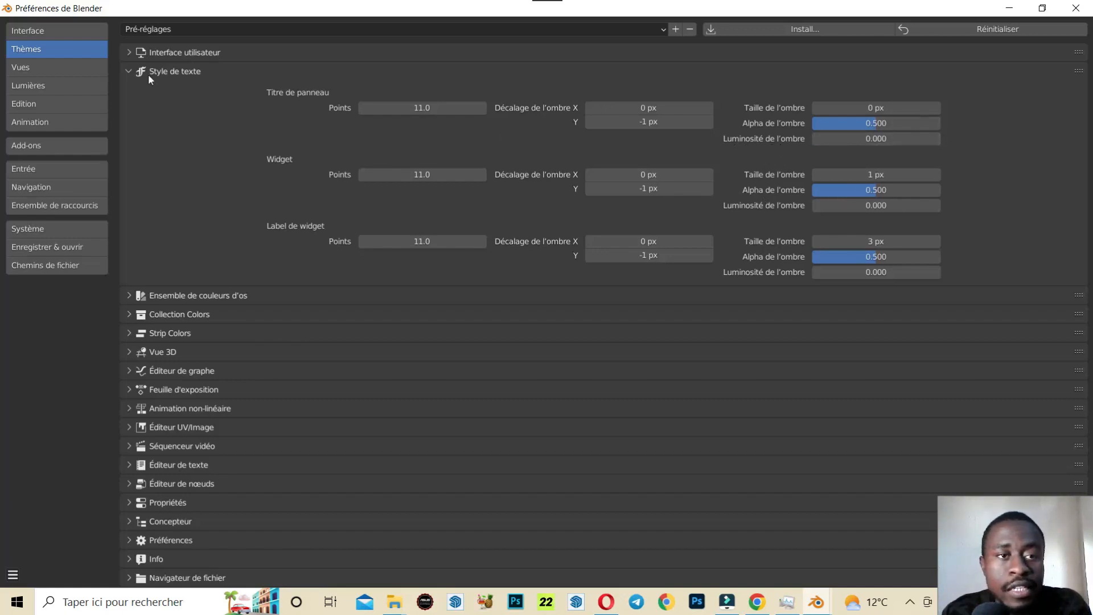
left_click(131, 70)
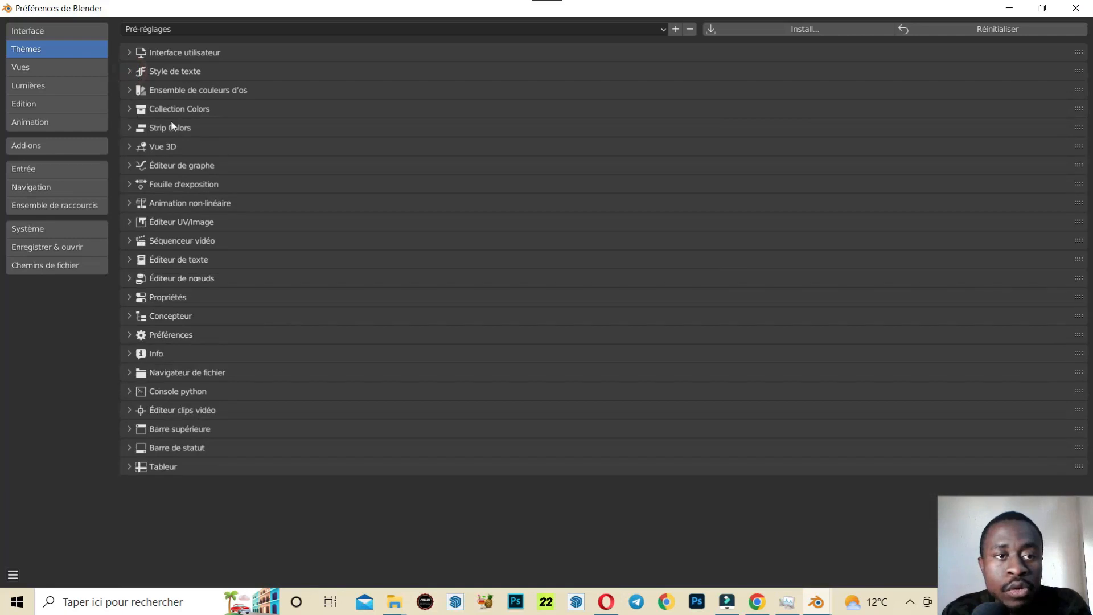
left_click(133, 147)
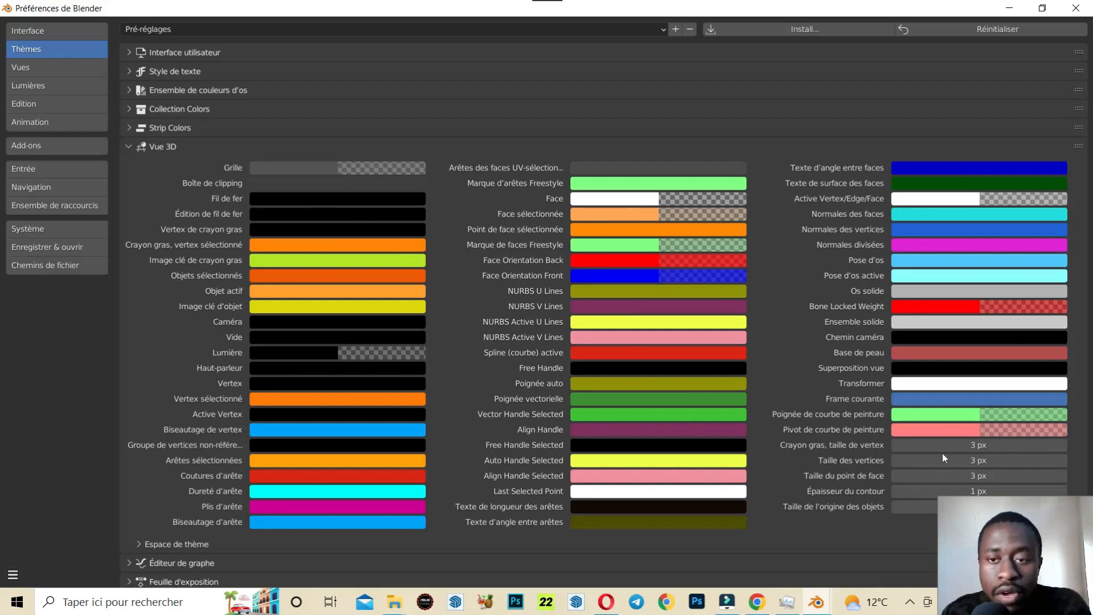
left_click(130, 149)
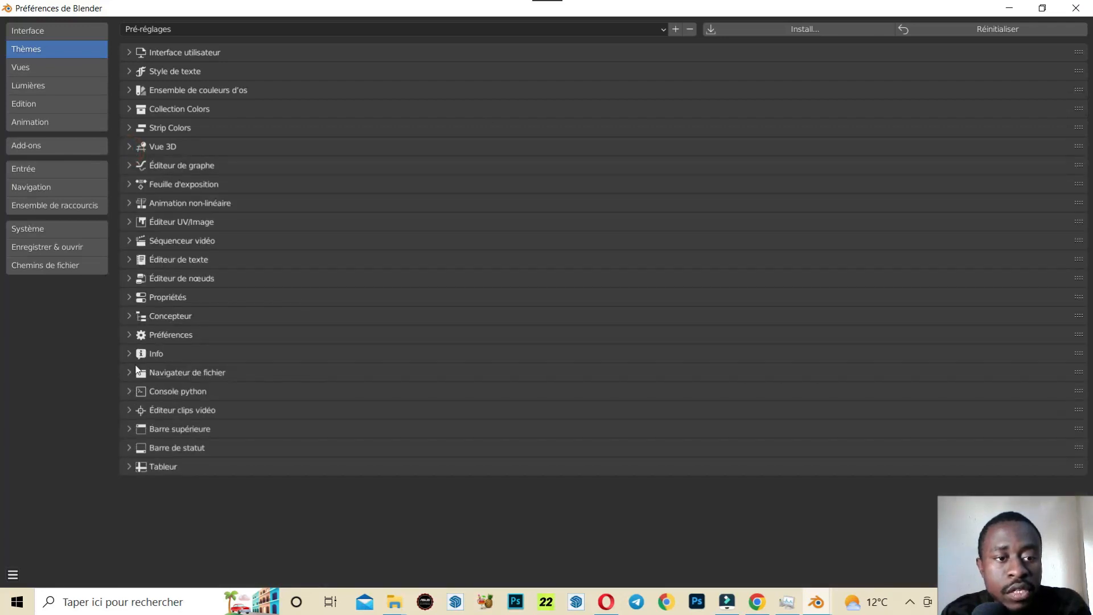
left_click(128, 297)
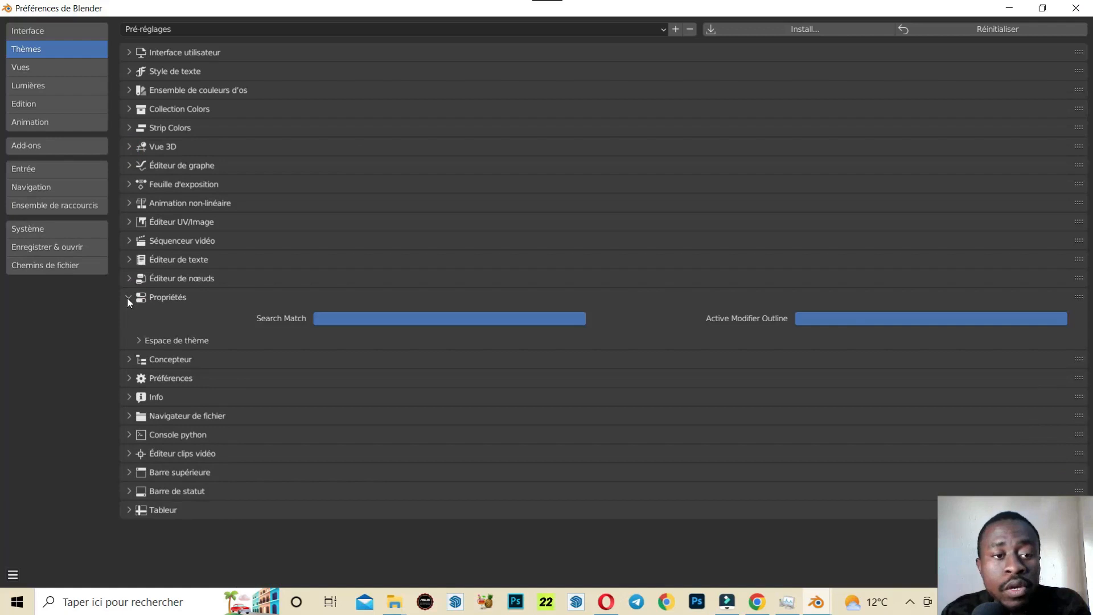
left_click(128, 297)
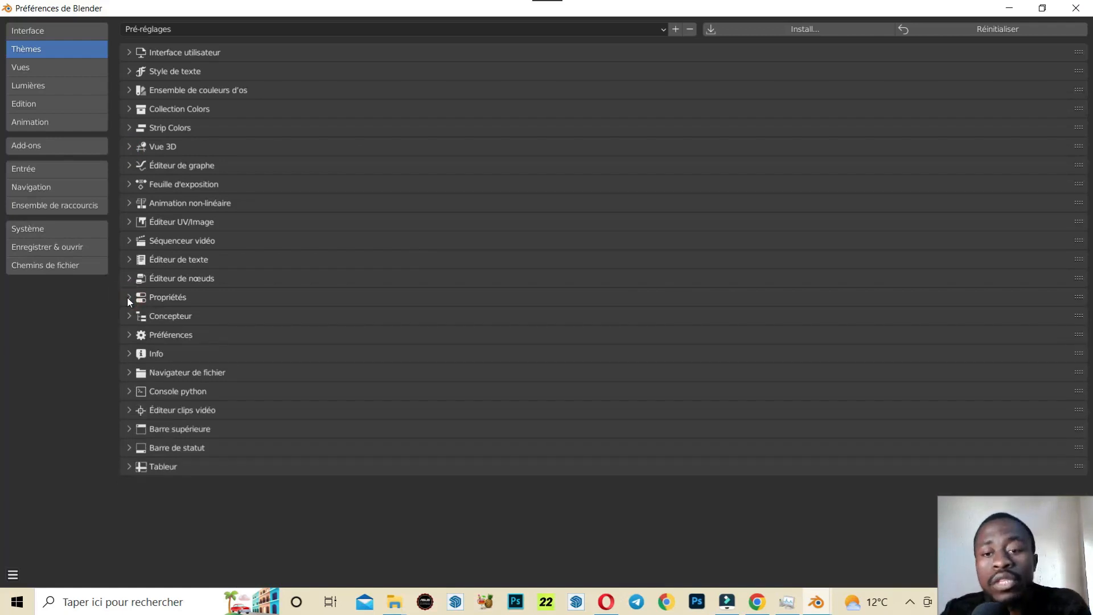
Step: Open the Vues preferences in a smaller window over the viewport and toggle Info objet and Afficher nom off and on again
left_click(40, 69)
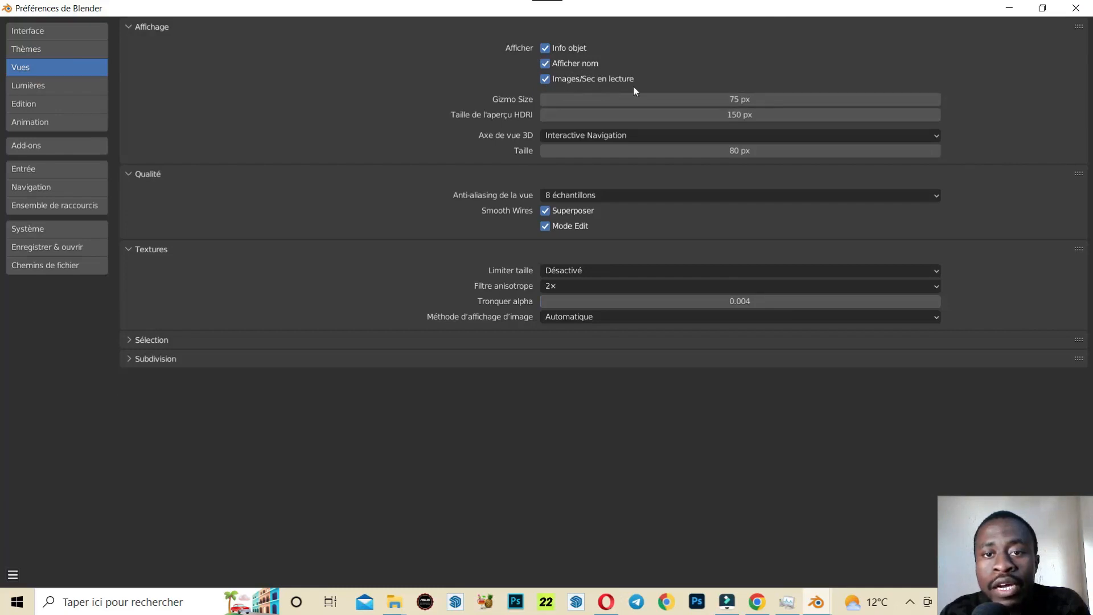
double_click(585, 12)
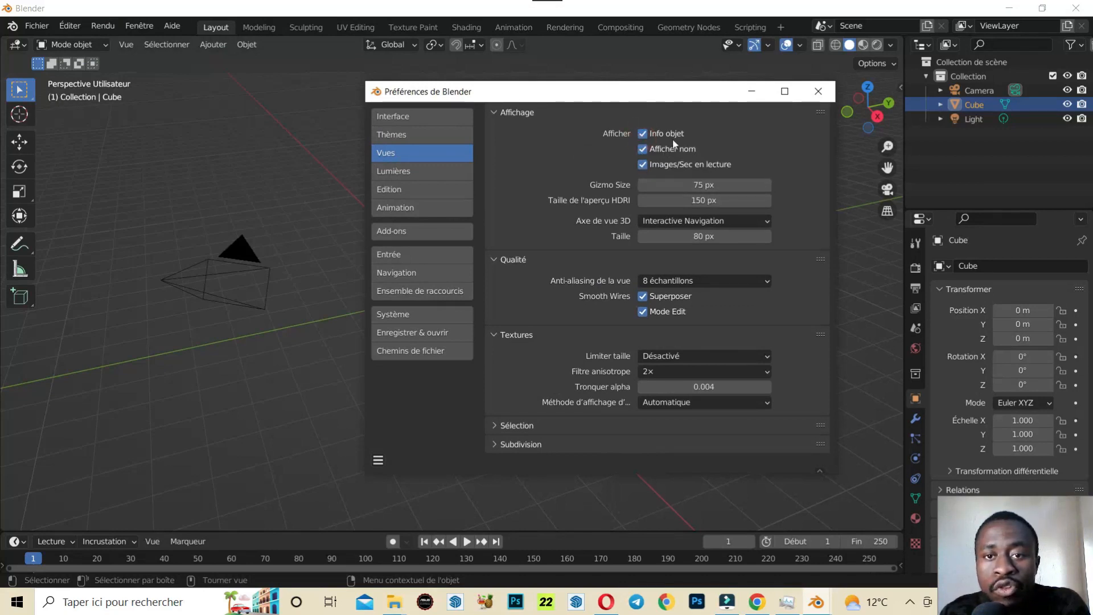
left_click(640, 132)
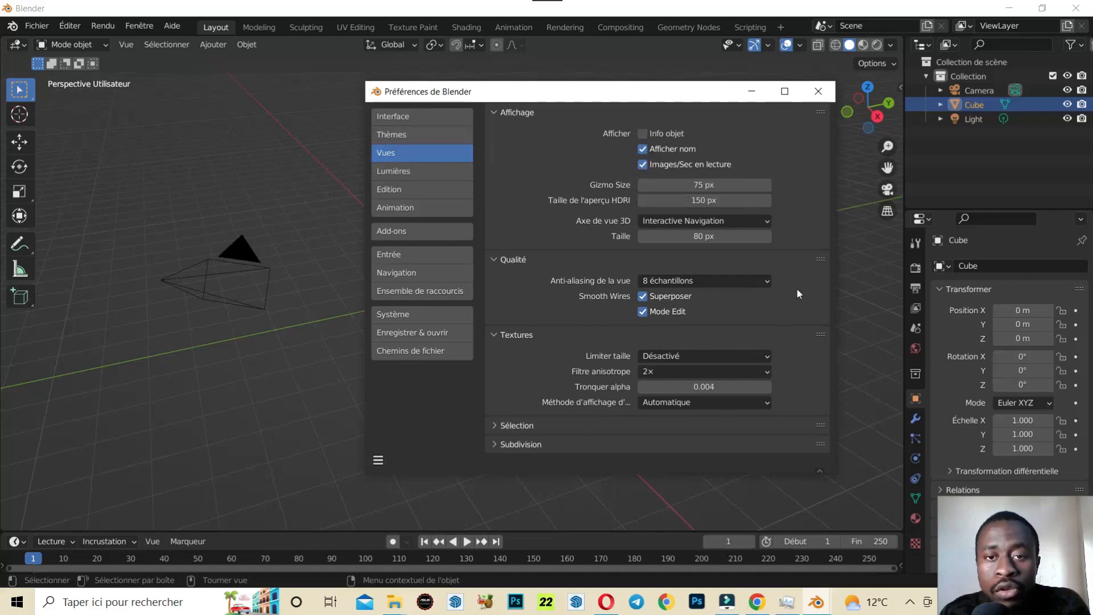
left_click(643, 133)
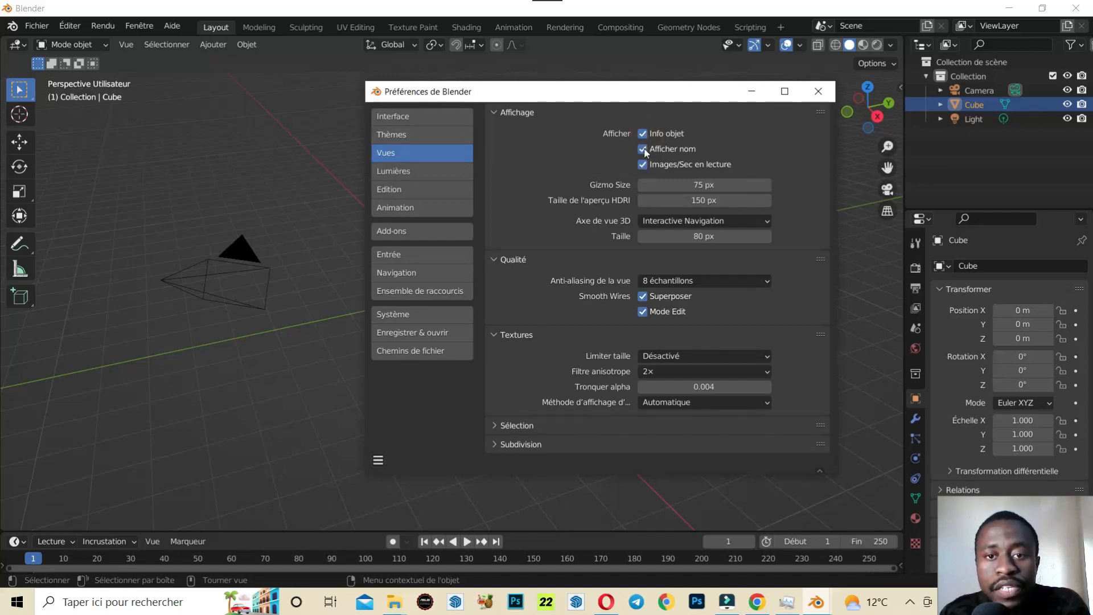
left_click(642, 148)
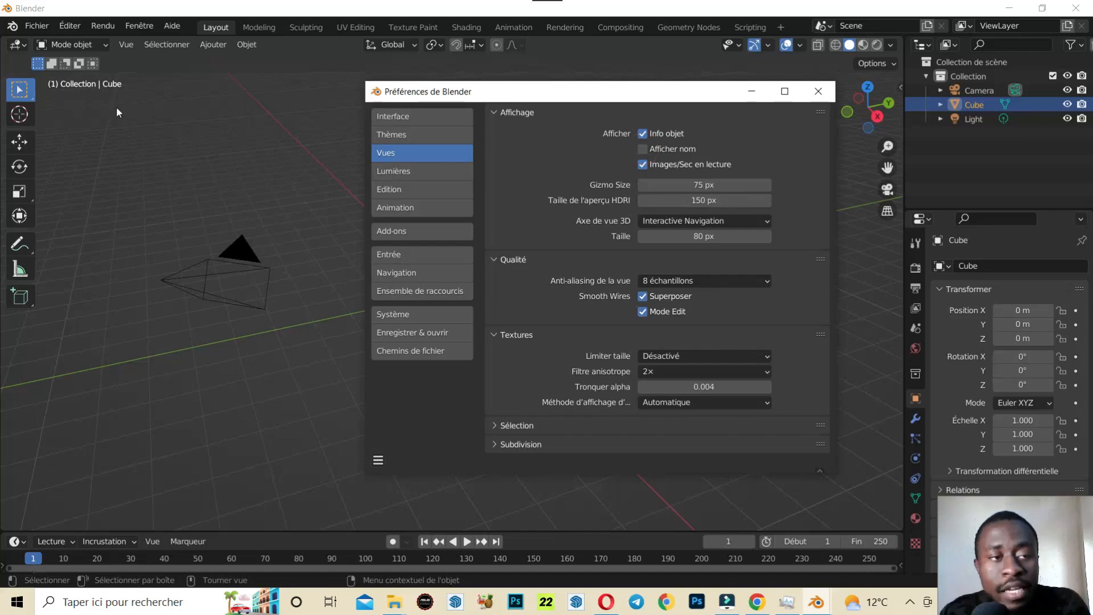
left_click(644, 149)
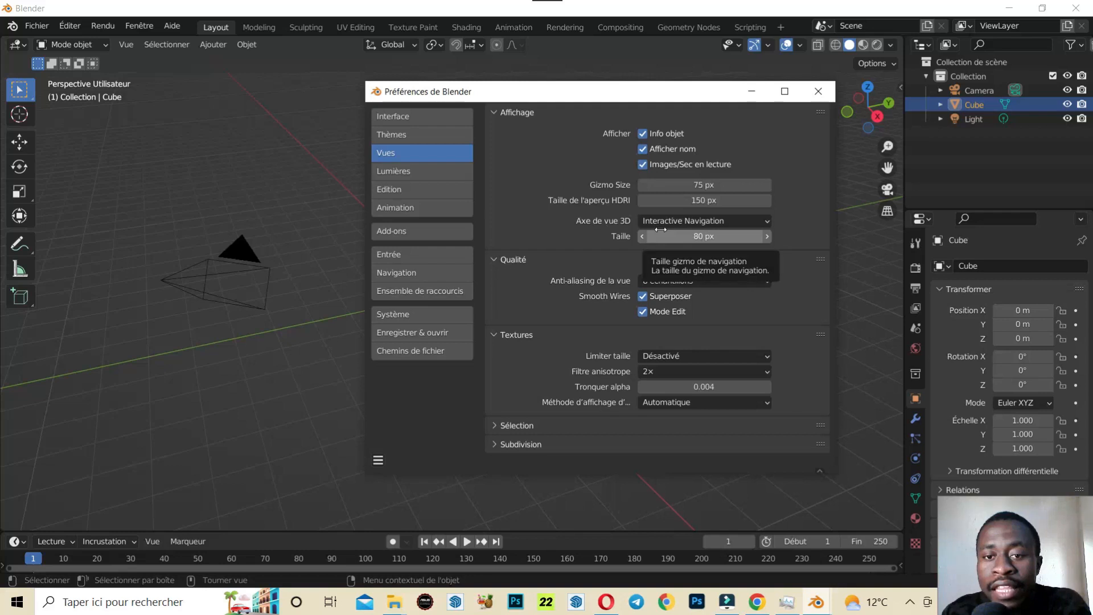
Step: Examine the 3D view axis, Smooth Wires and image display method settings in the Vues preferences, keeping their existing values
left_click(770, 220)
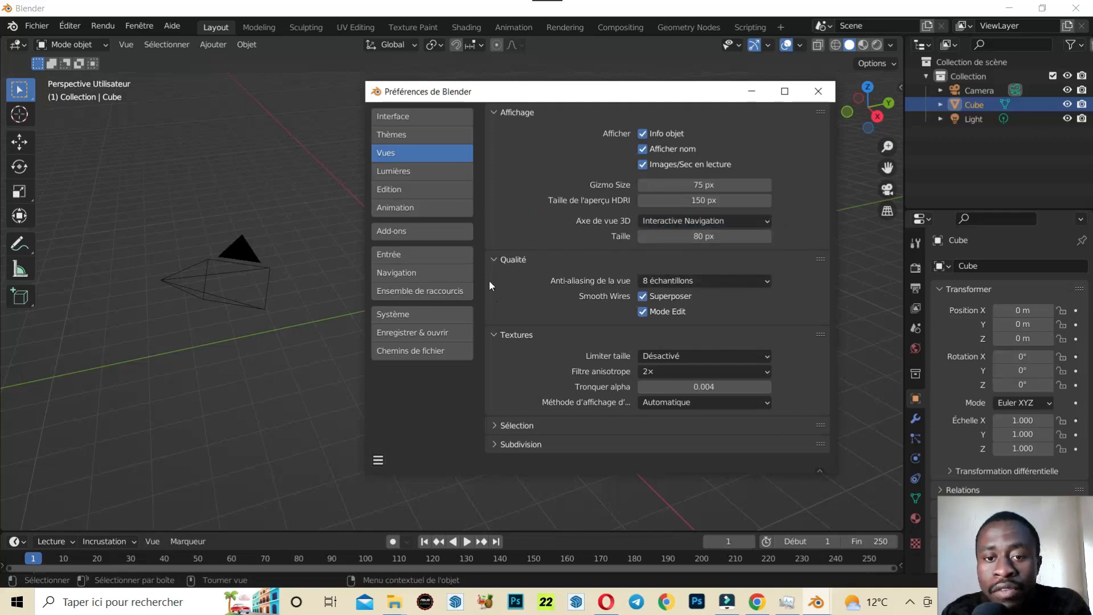
left_click(643, 299)
left_click(643, 299)
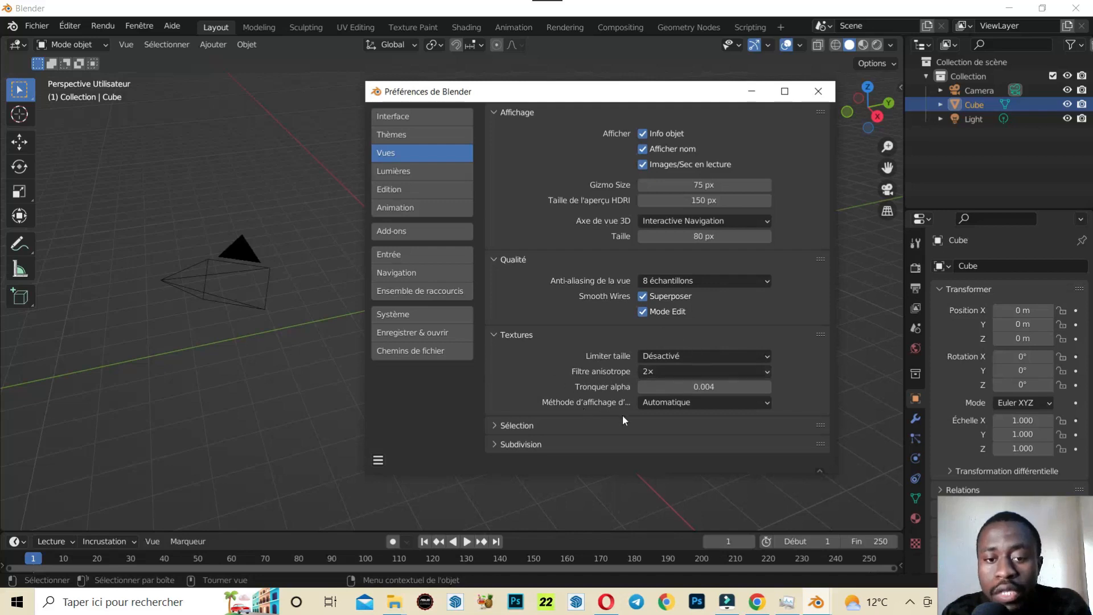
left_click(745, 400)
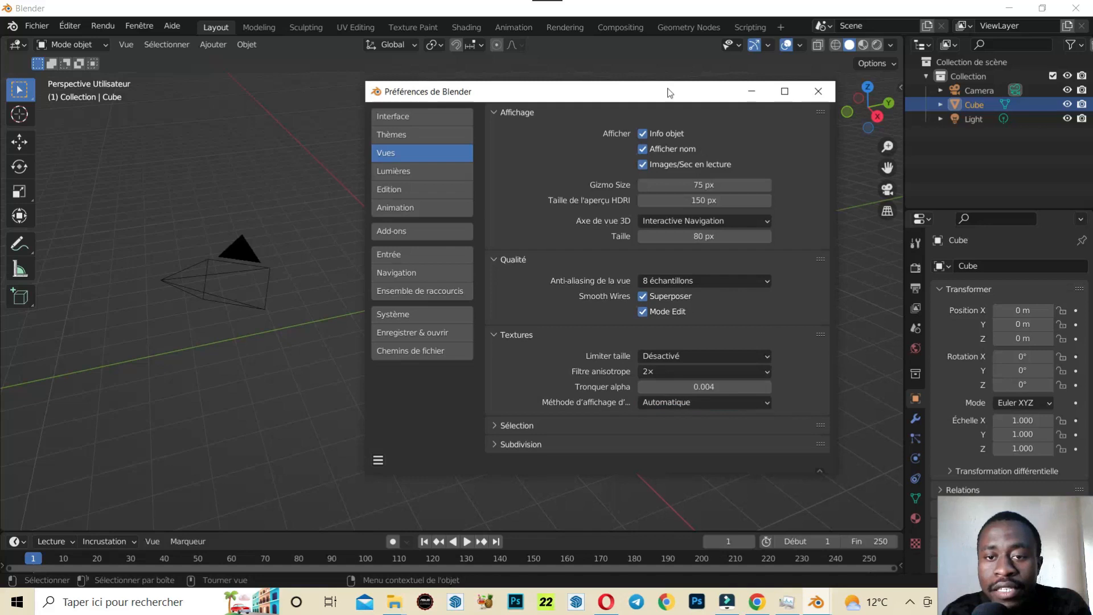
Step: Examine the Lumières preferences and the new object and data duplication settings in the Edition preferences, including the alignment choices
left_click(396, 169)
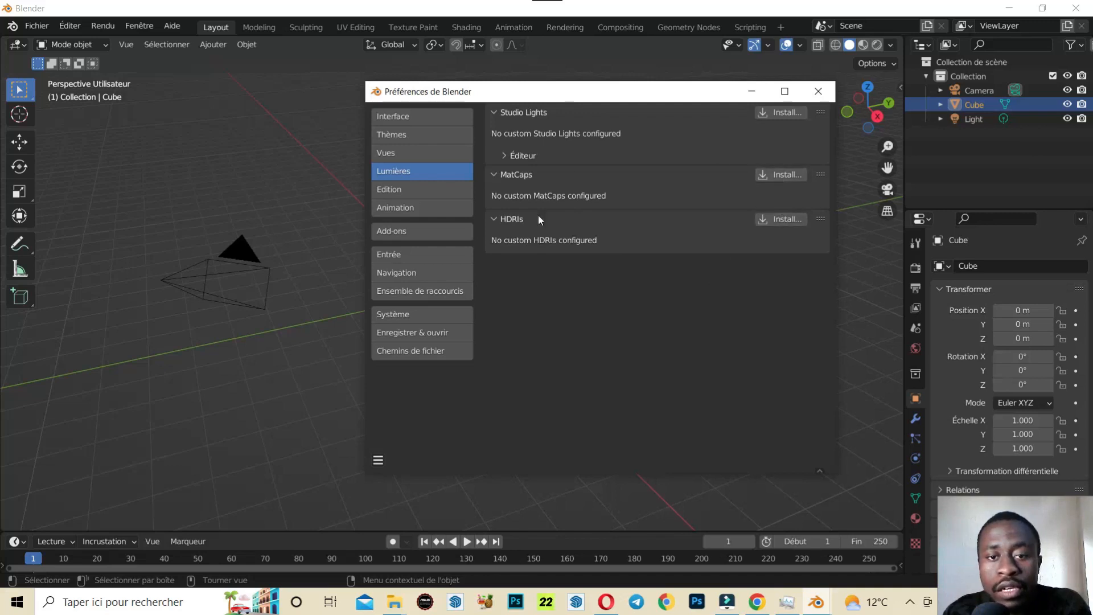
left_click(391, 190)
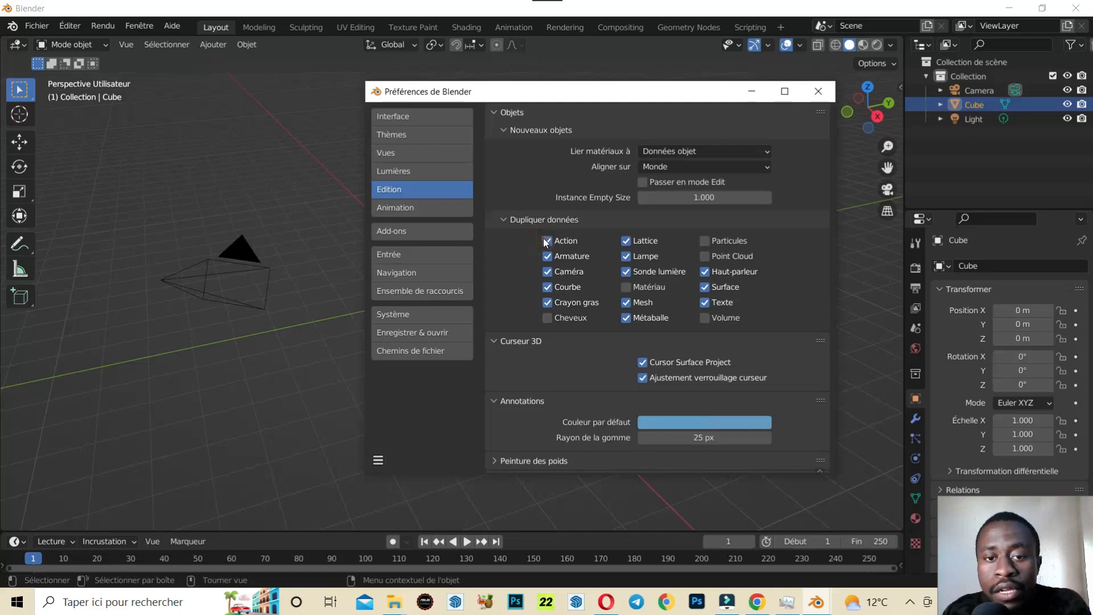
left_click(547, 272)
left_click(547, 272)
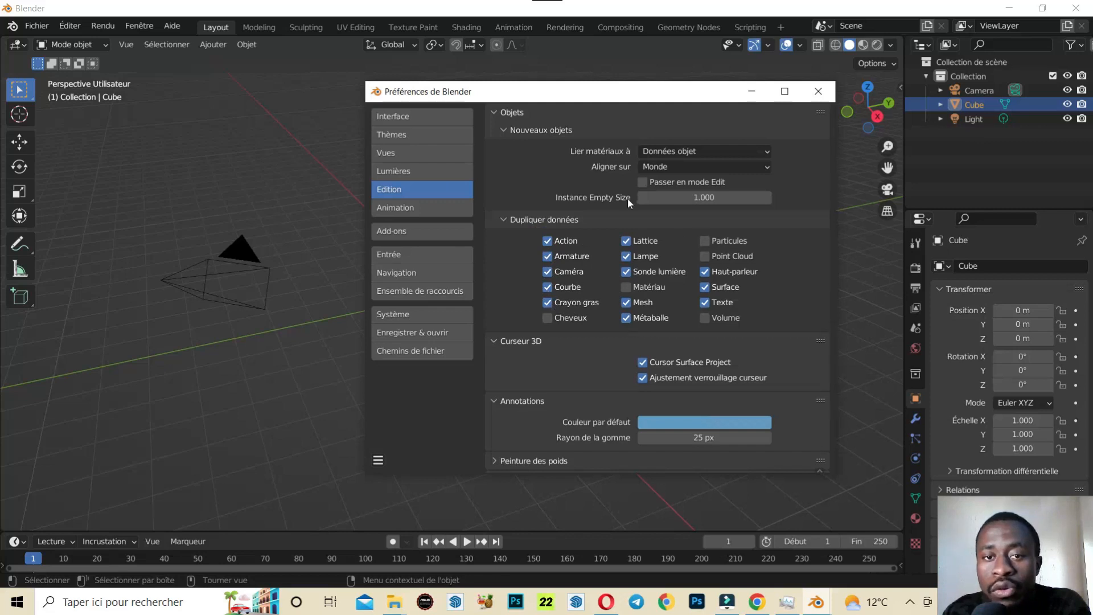
left_click(764, 151)
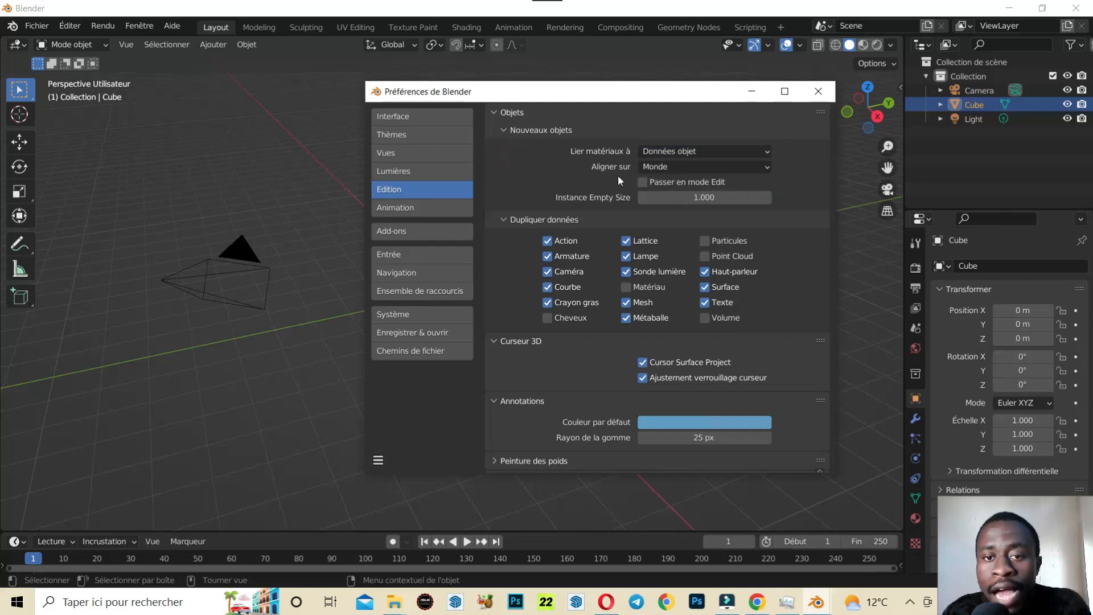
left_click(674, 169)
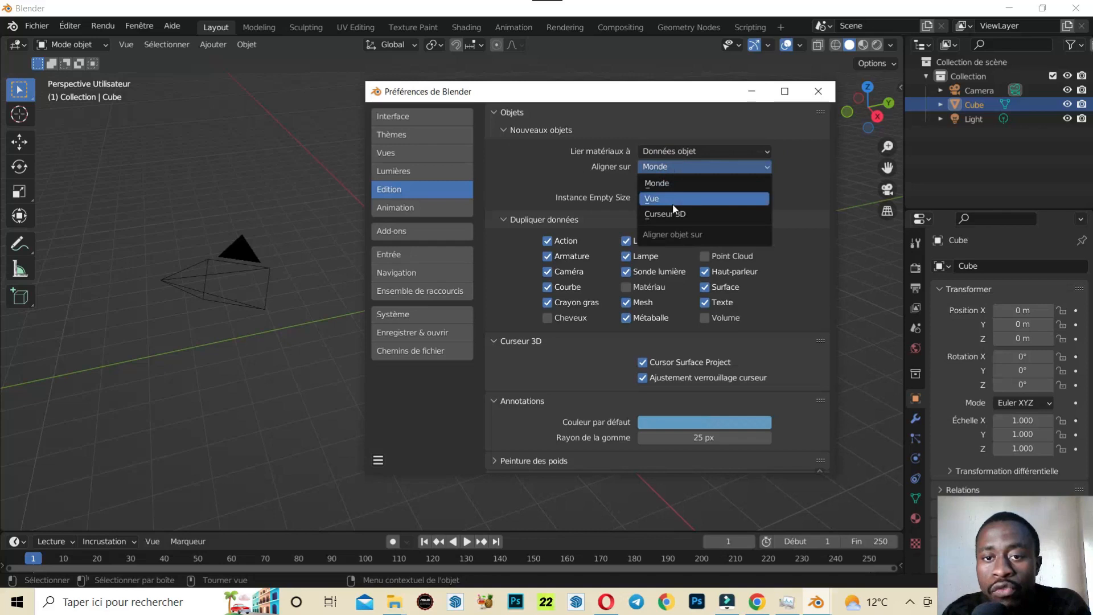
scroll(143, 284, "down", 9)
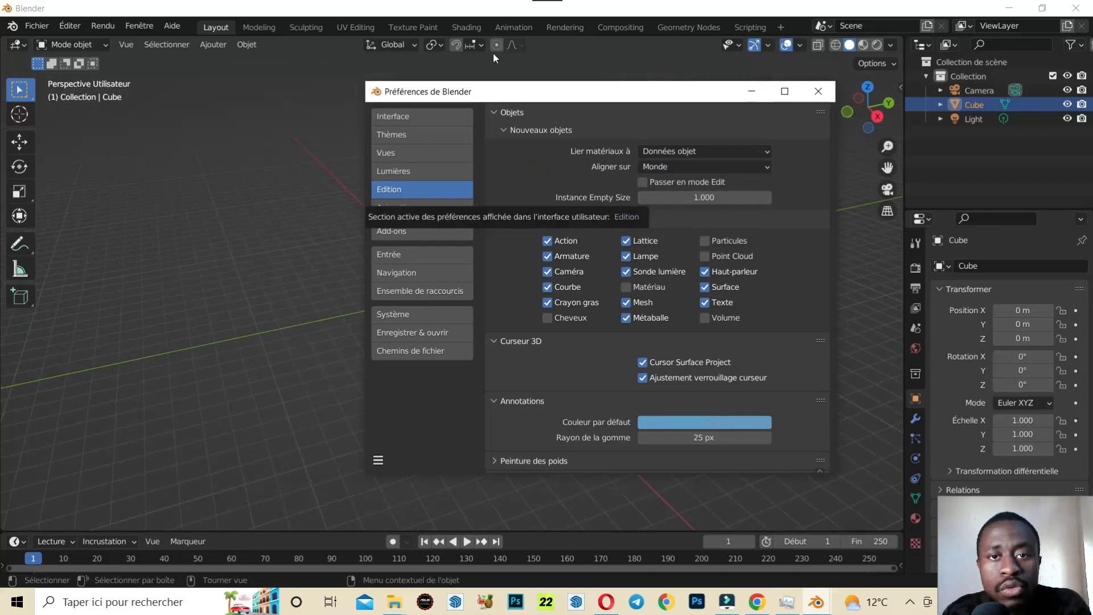
Step: Move the preferences window aside to view the scene, bring it back, and examine the Animation preferences
left_click_drag(601, 86, 1002, 126)
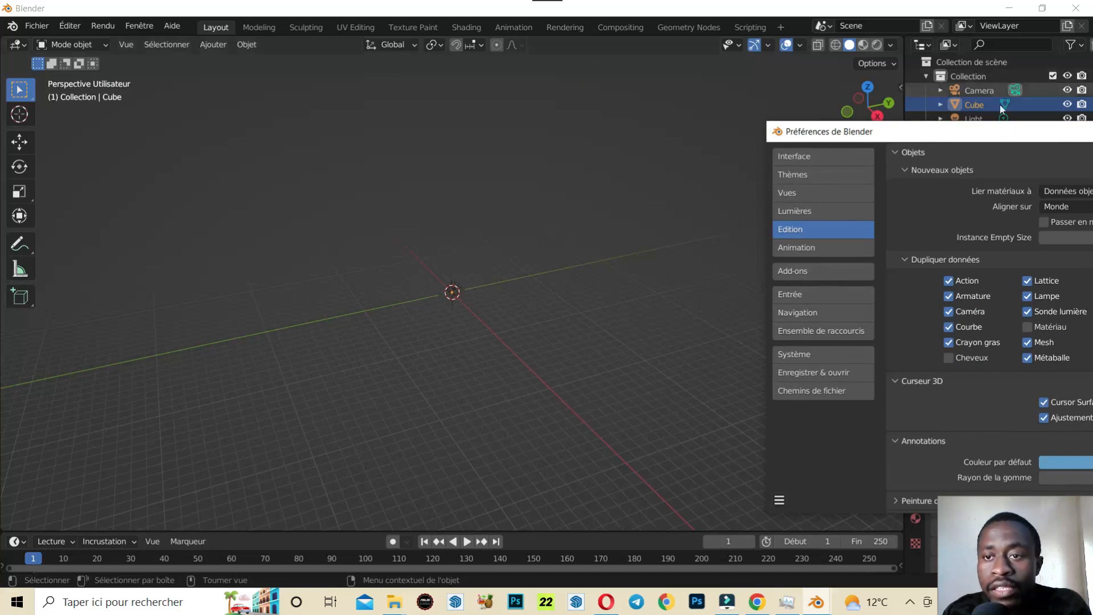
left_click_drag(992, 139, 569, 90)
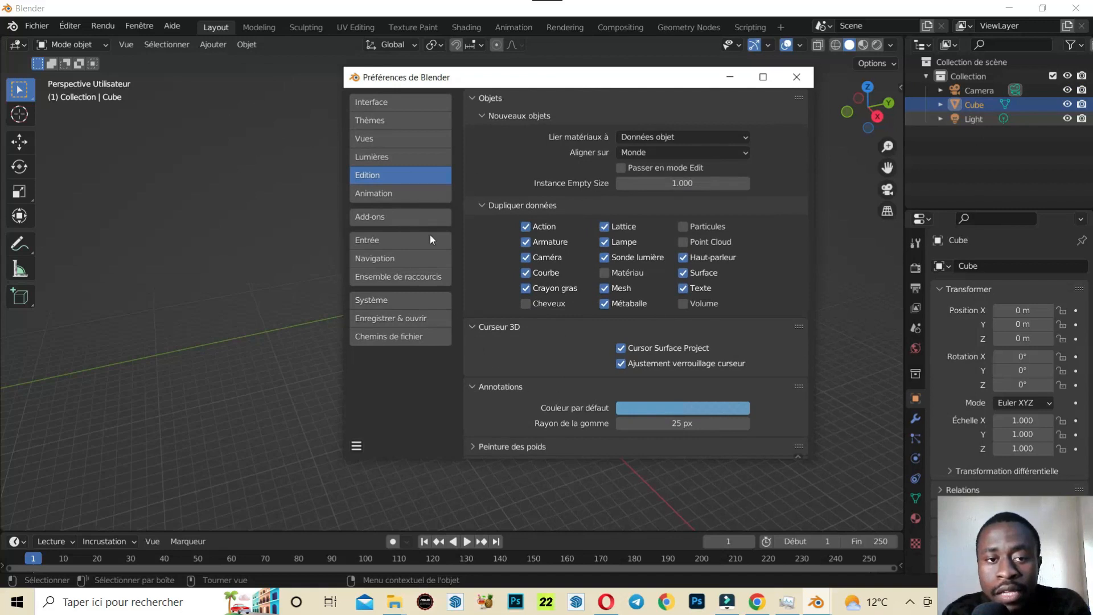
left_click(377, 197)
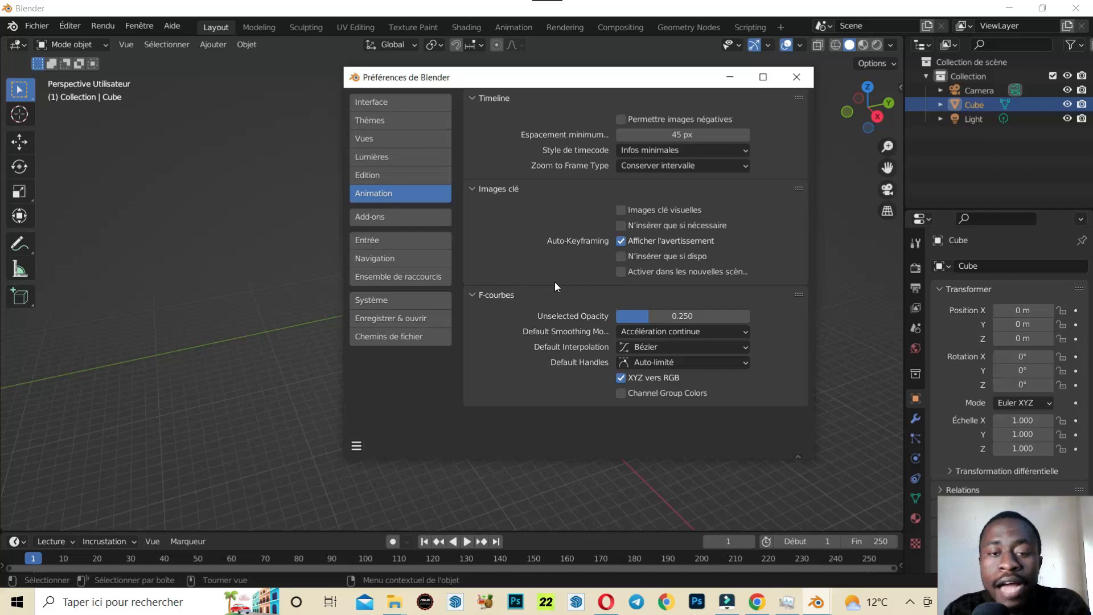
Step: Try enabling the 3D View: 3D Navigation add-on, view the add-on categories, and disable the add-on again
left_click(384, 220)
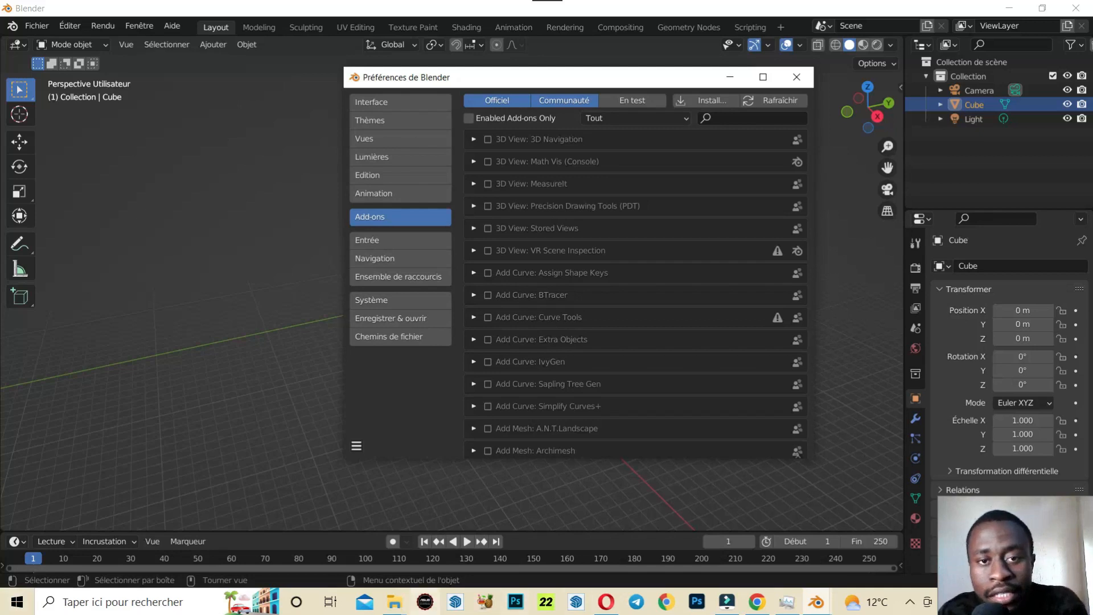
left_click(488, 139)
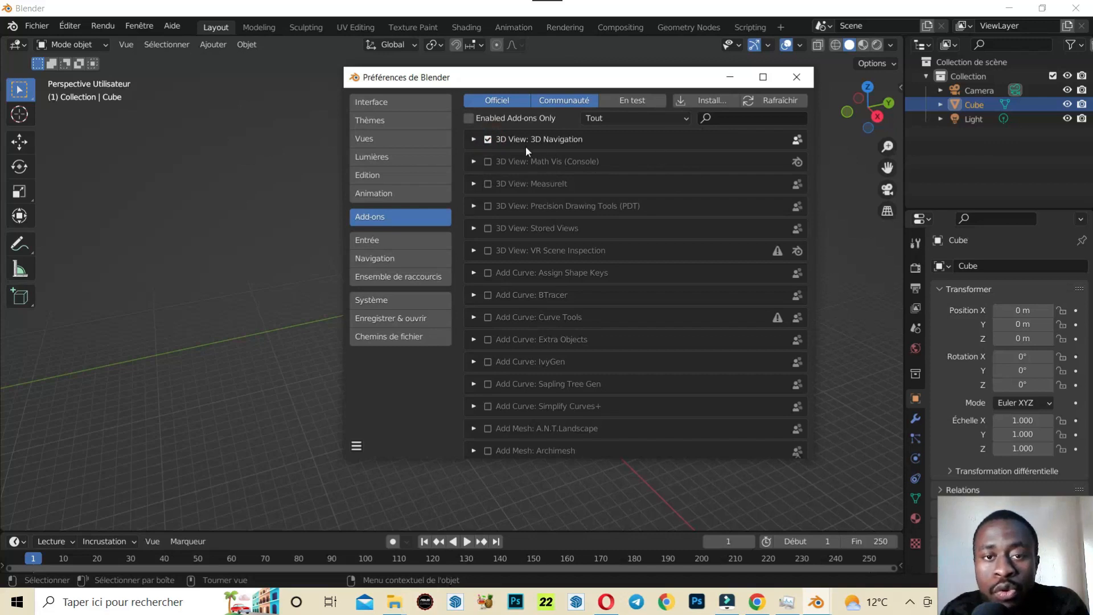
left_click(675, 120)
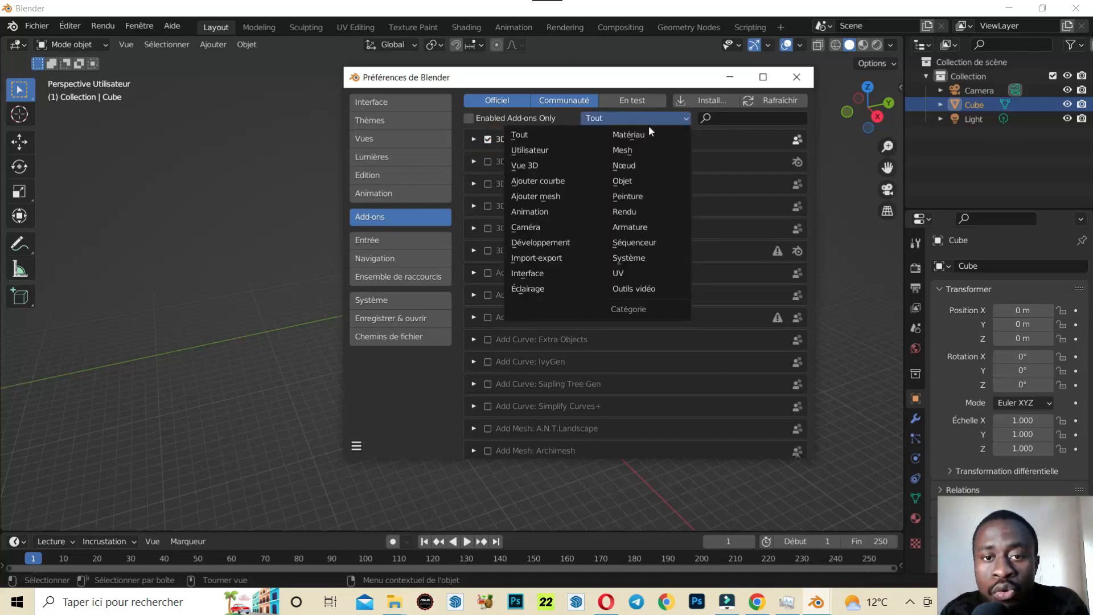
left_click(488, 141)
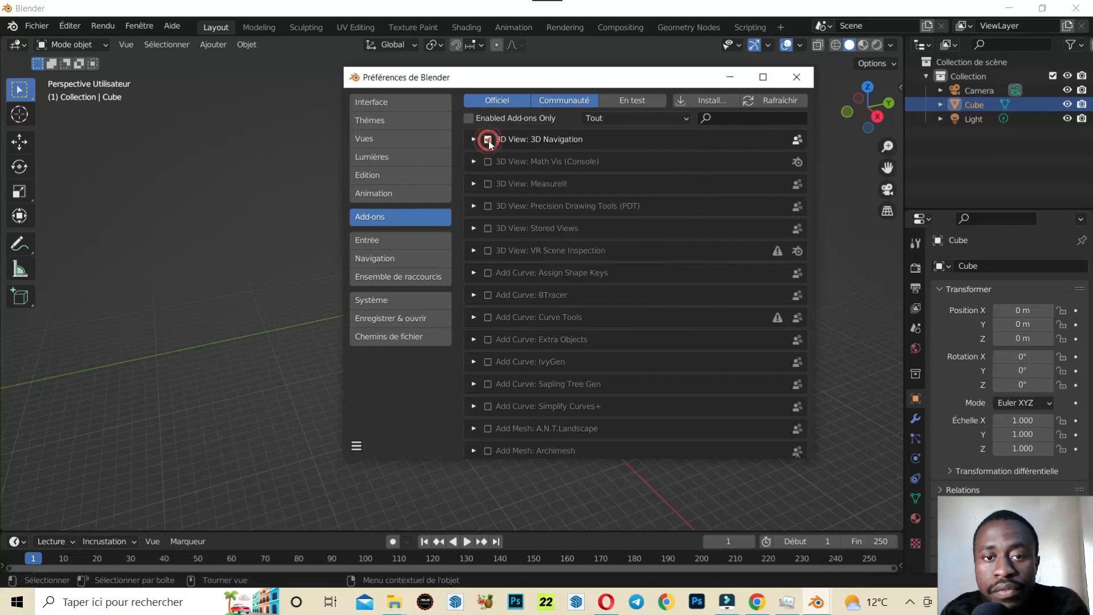
left_click(488, 141)
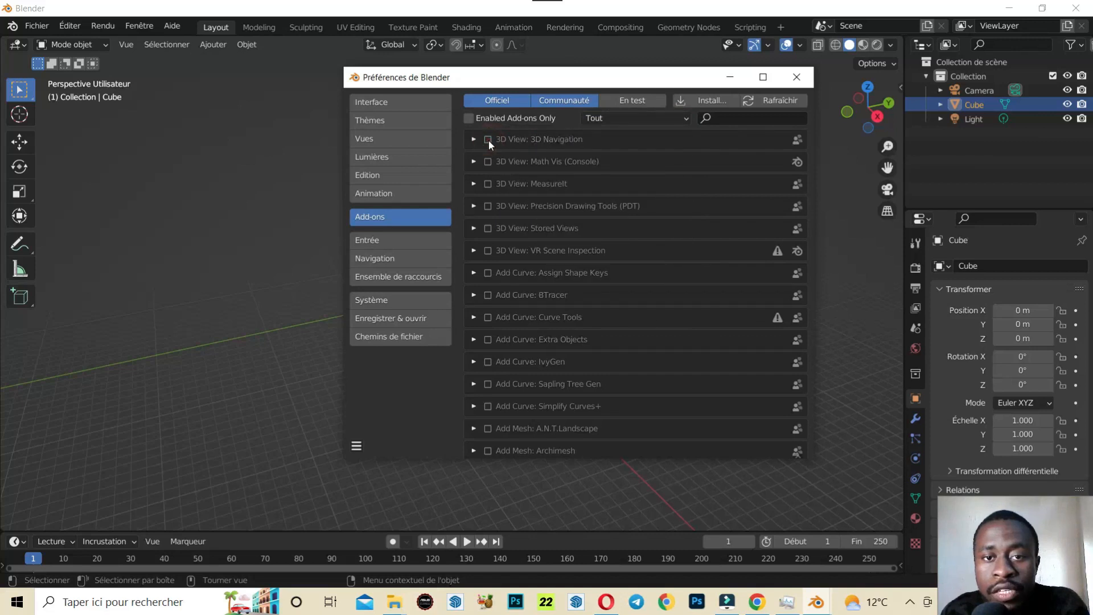
Step: Examine the En test add-ons, view the add-on installation file browser without installing anything, and browse the Officiel add-ons
left_click(639, 100)
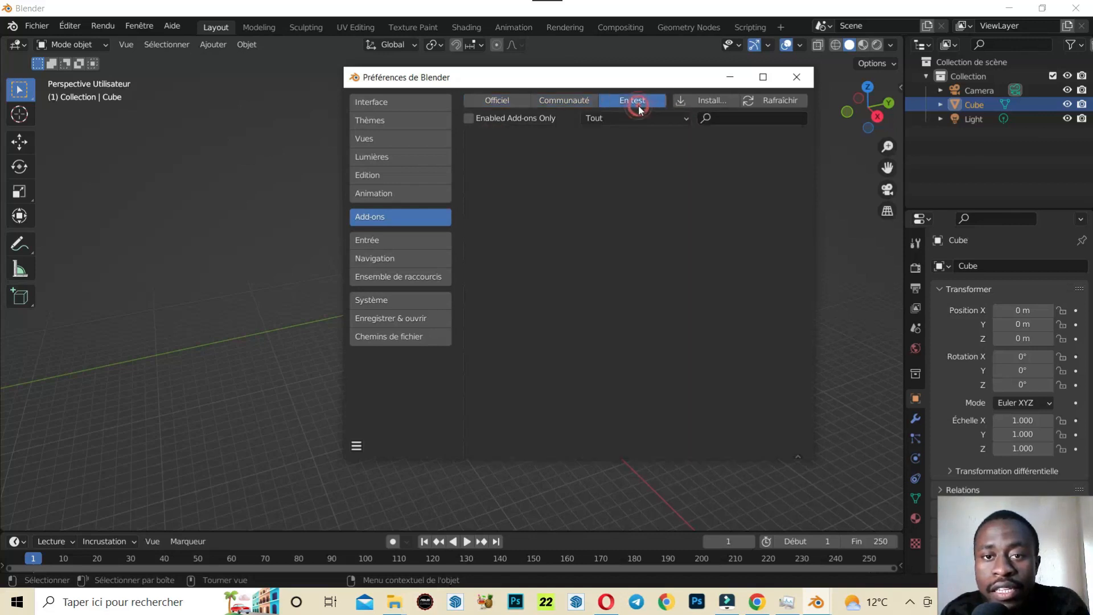
left_click(714, 101)
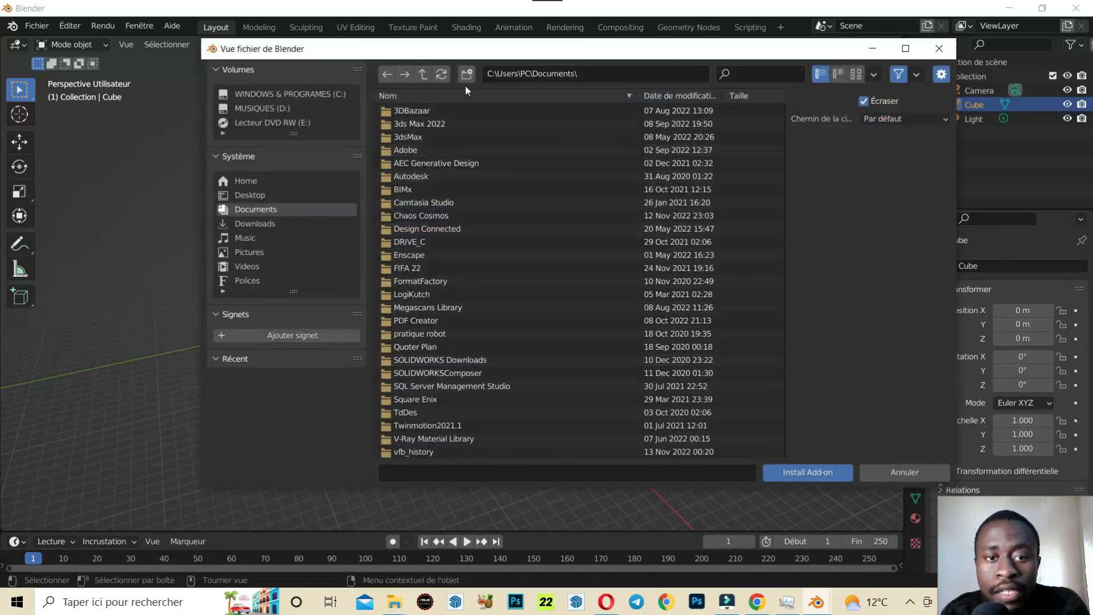
left_click(939, 48)
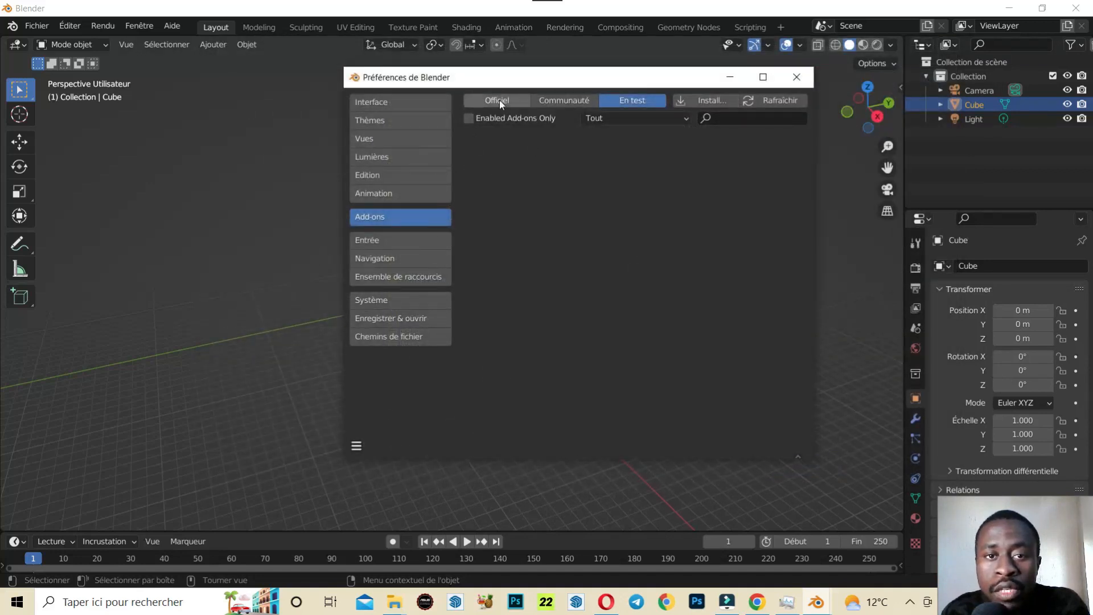
left_click(498, 100)
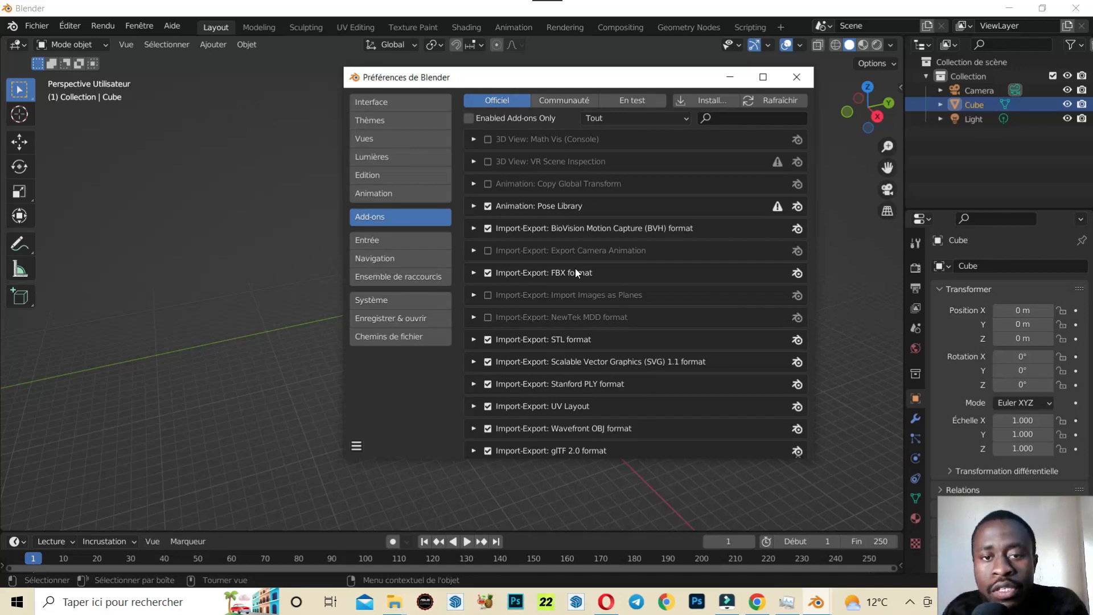
scroll(561, 325, "down", 1)
scroll(568, 349, "up", 1)
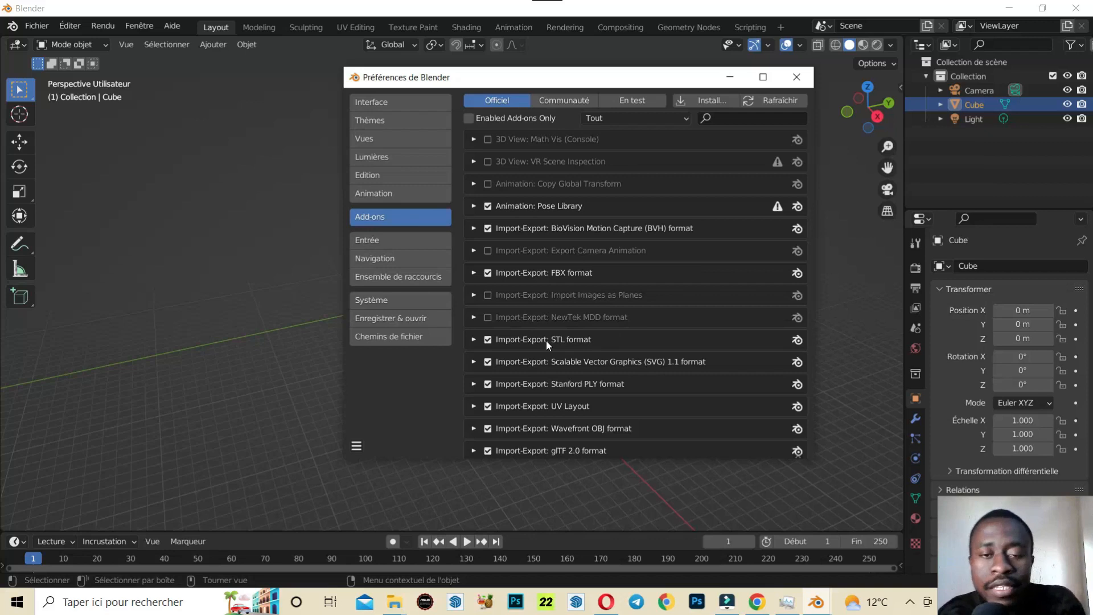
Step: Examine the Entrée preferences and the Navigation zoom options, and collapse the Fly & Walk, Zoom and Orbit & Pan subsections
left_click(390, 242)
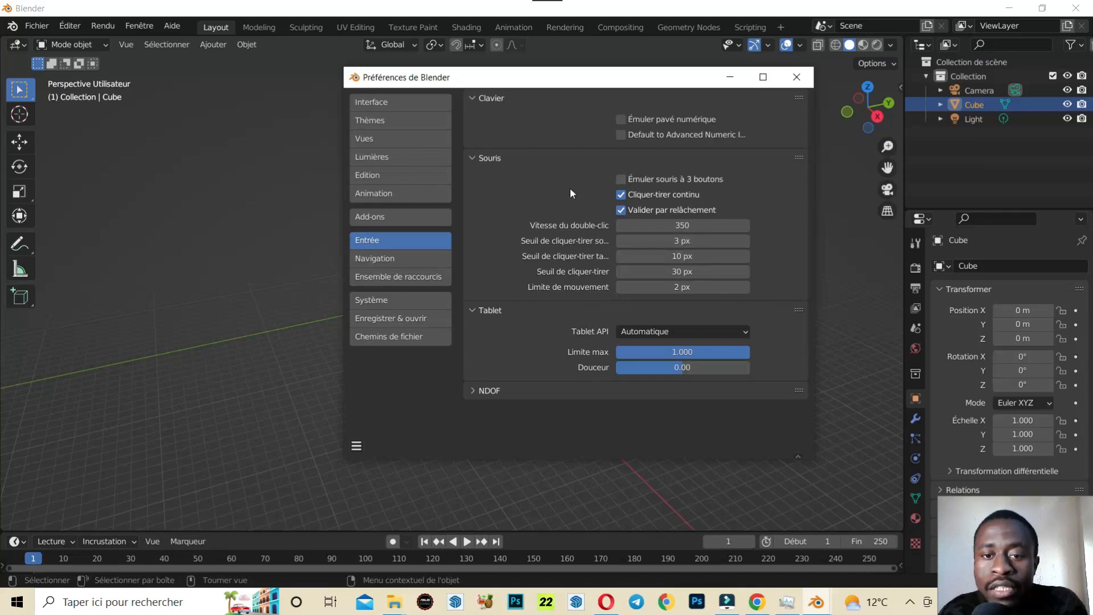
left_click(413, 266)
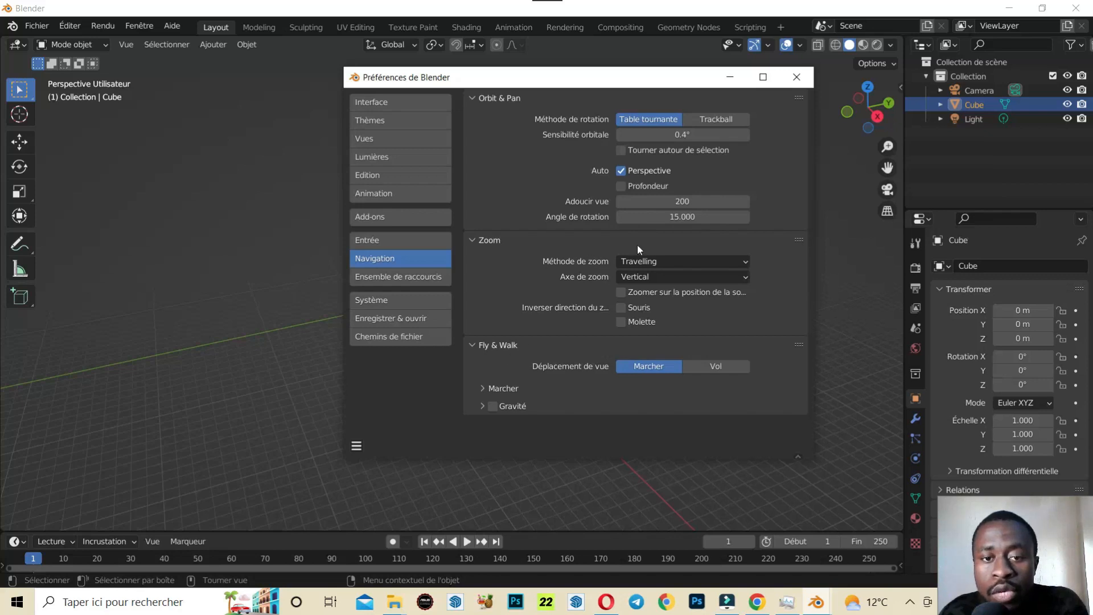
left_click(658, 263)
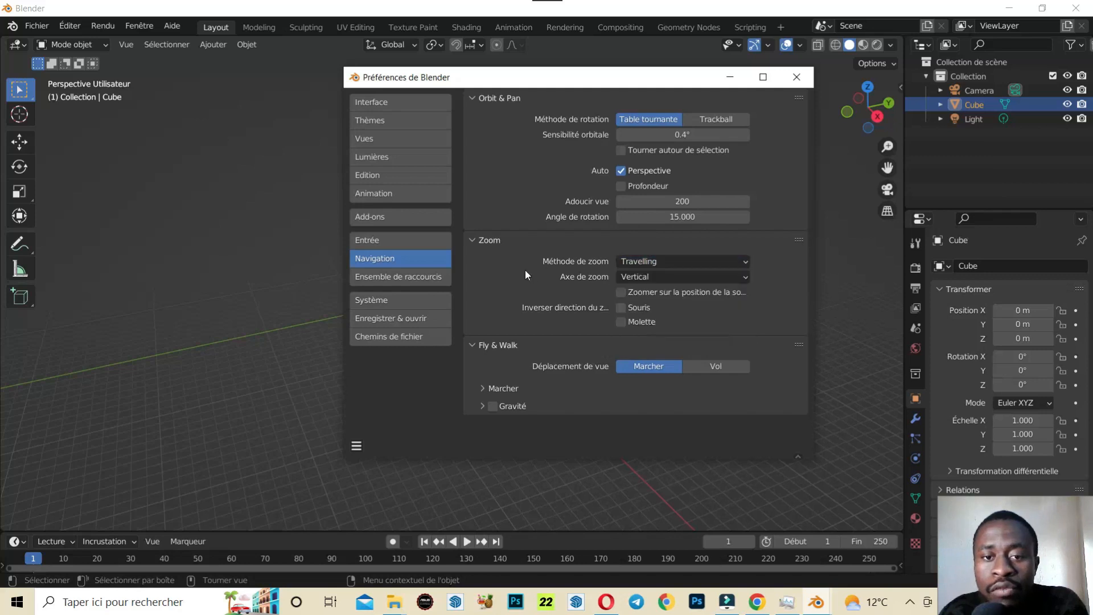
left_click(652, 278)
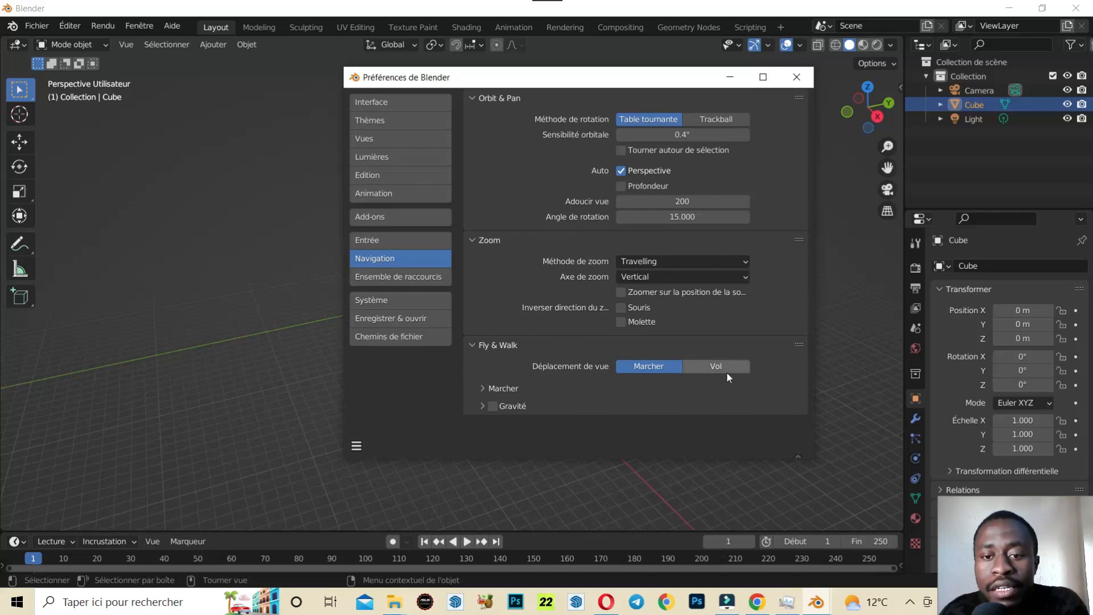
left_click(475, 343)
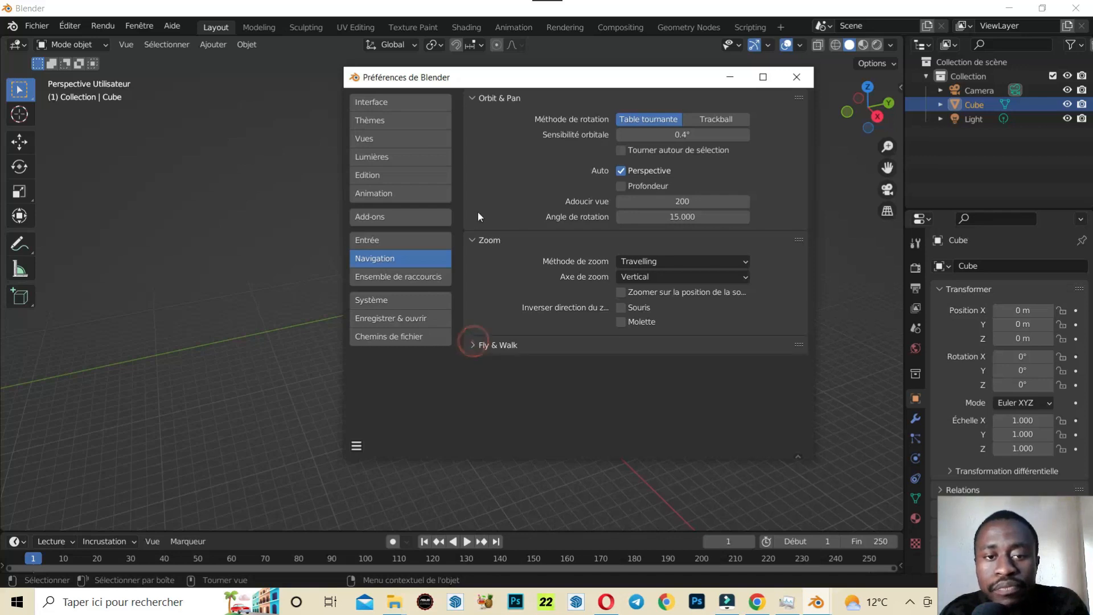
left_click(476, 242)
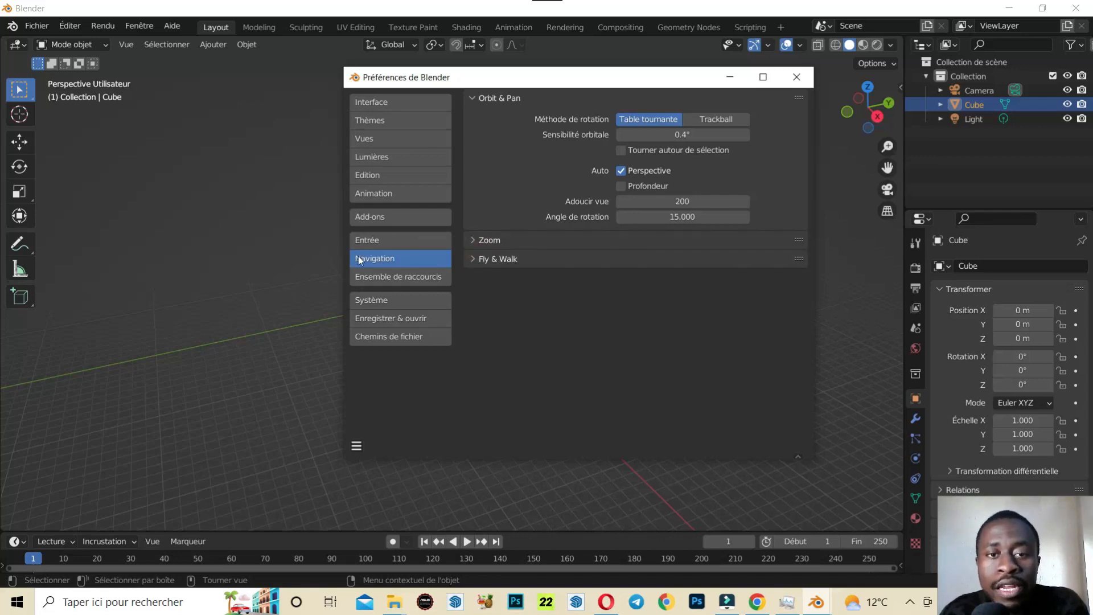
left_click(477, 97)
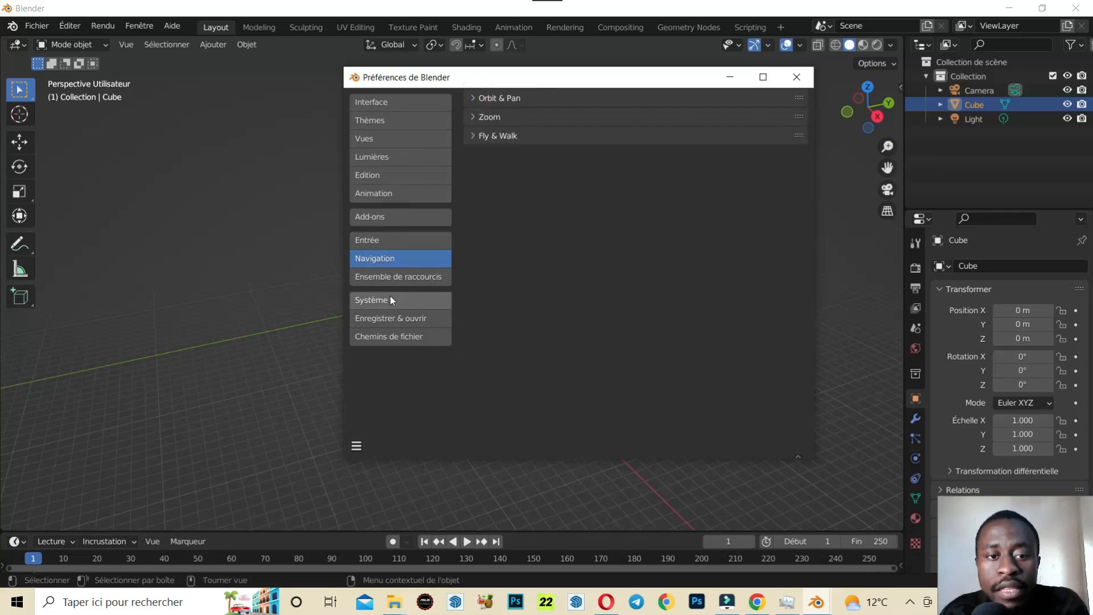
Step: Examine the Ensemble de raccourcis preferences, including both search modes, collapse the Préférences group, and view the Fenêtre shortcuts before collapsing them
left_click(398, 277)
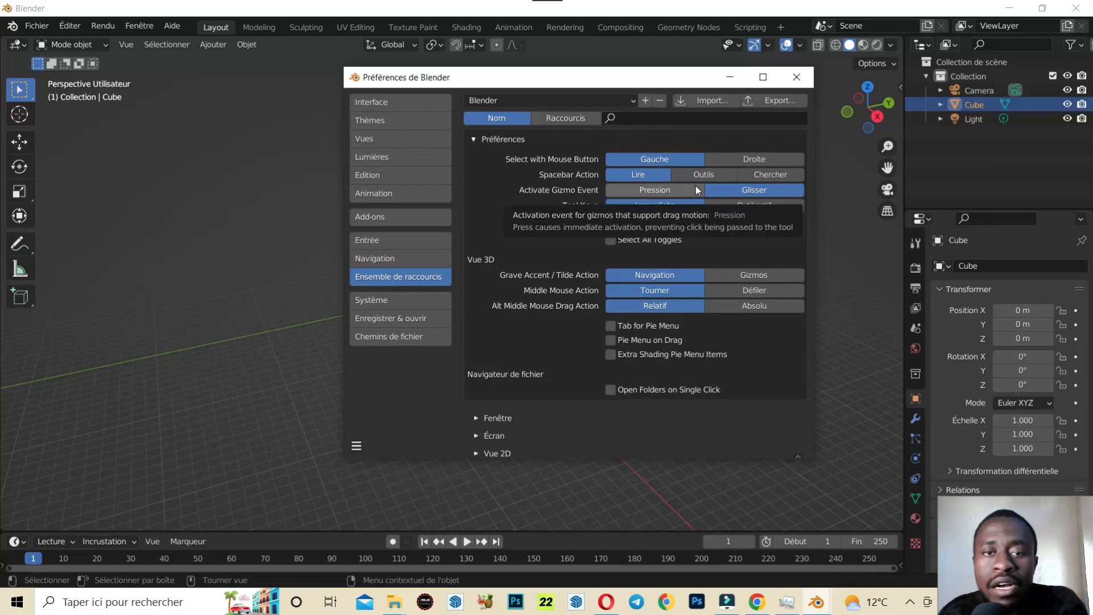
left_click(566, 122)
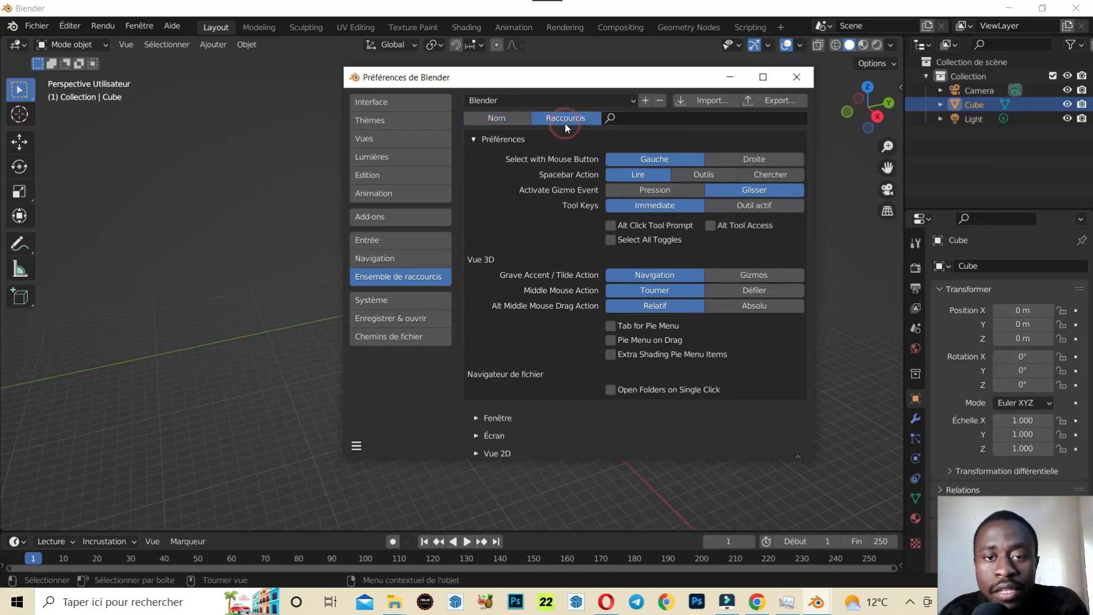
left_click(485, 117)
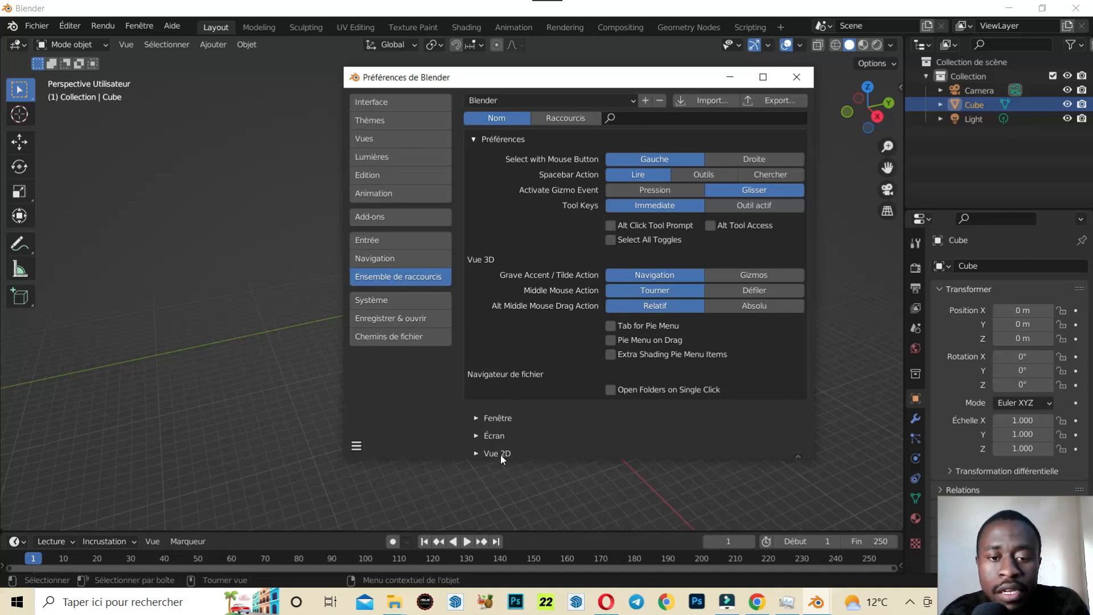
left_click(475, 139)
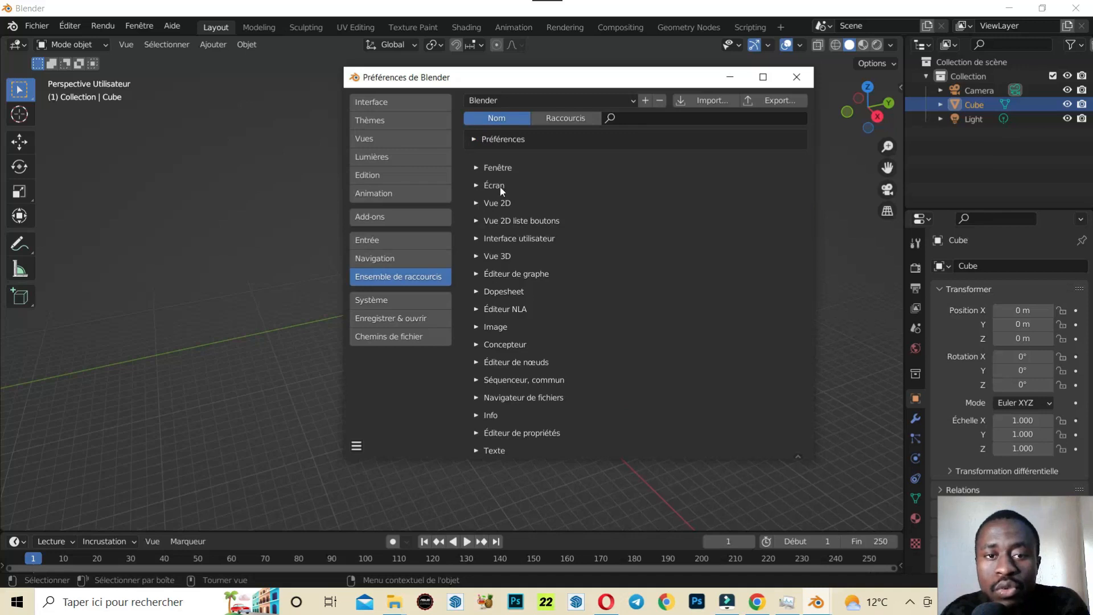
left_click(477, 168)
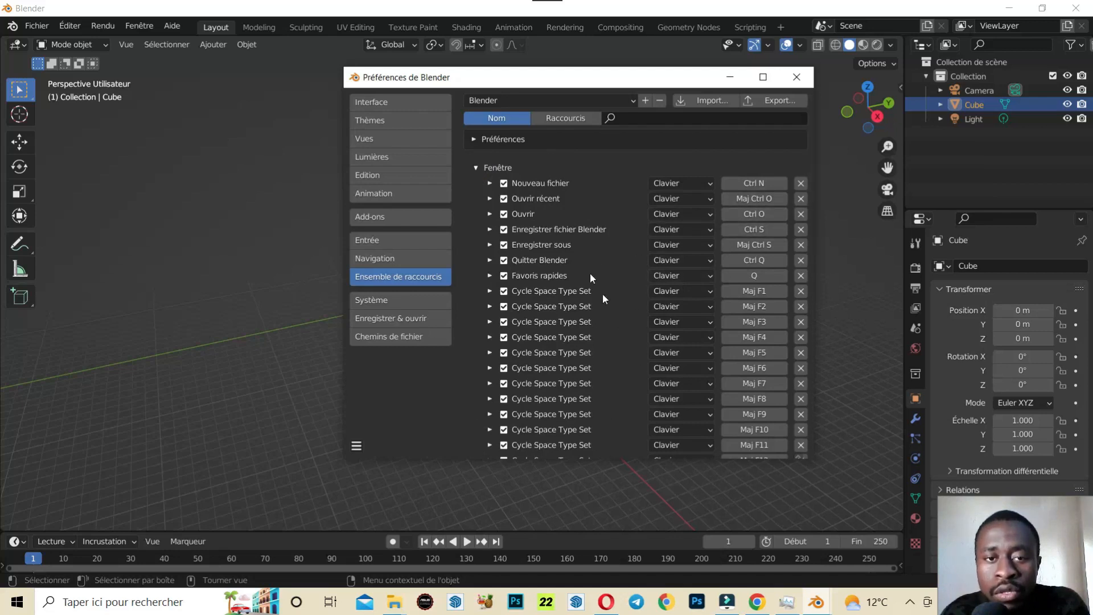
left_click(474, 168)
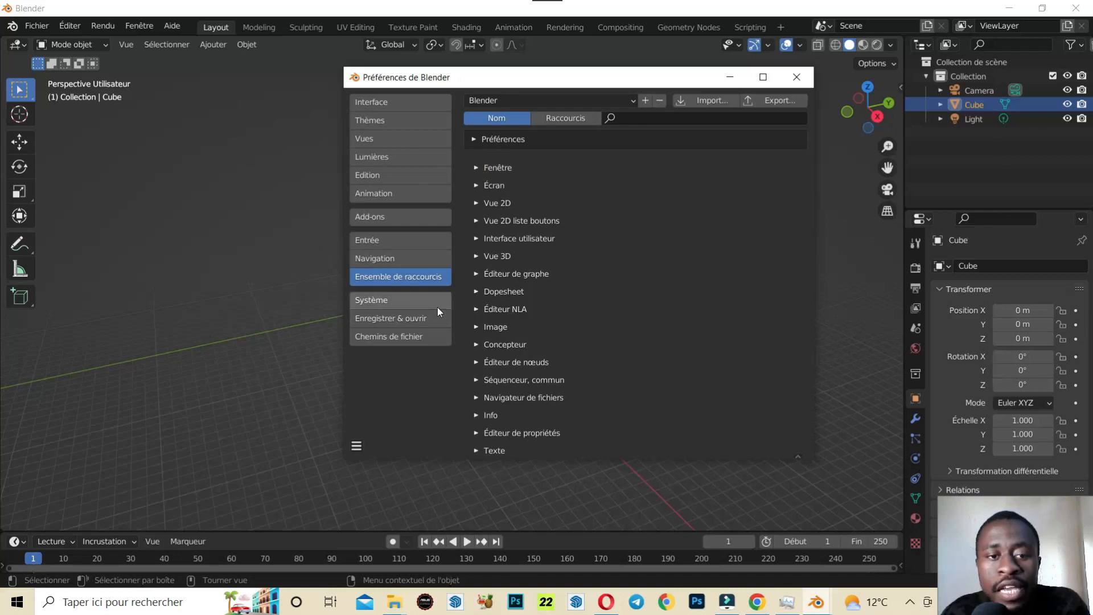
Step: Examine the Système memory and video sequencer settings and the Enregistrer & ouvrir options, keeping the file preview type on Auto
left_click(407, 299)
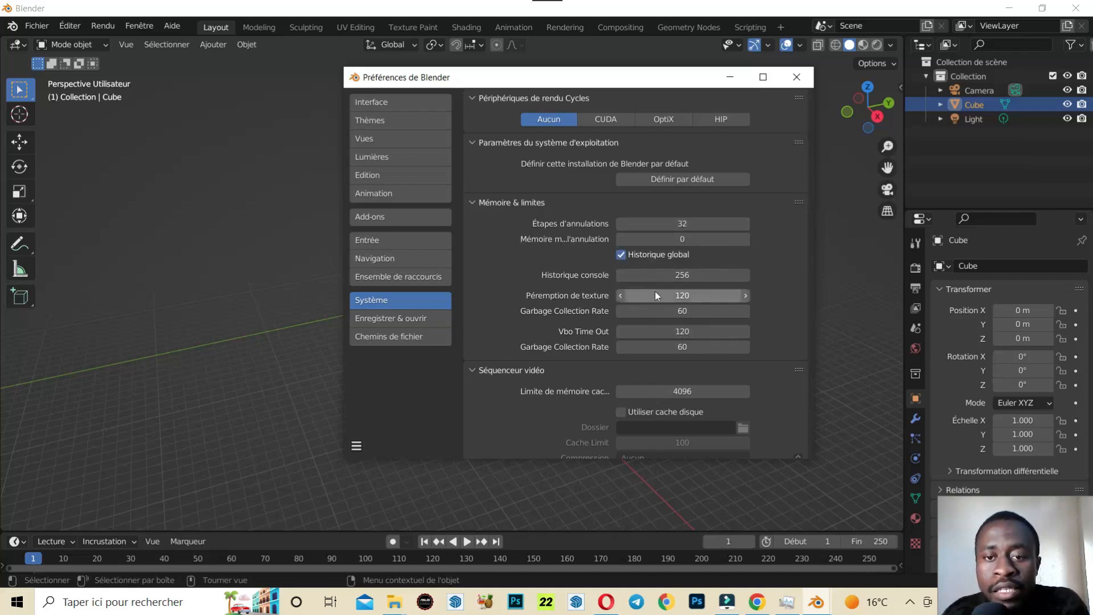
scroll(655, 291, "down", 2)
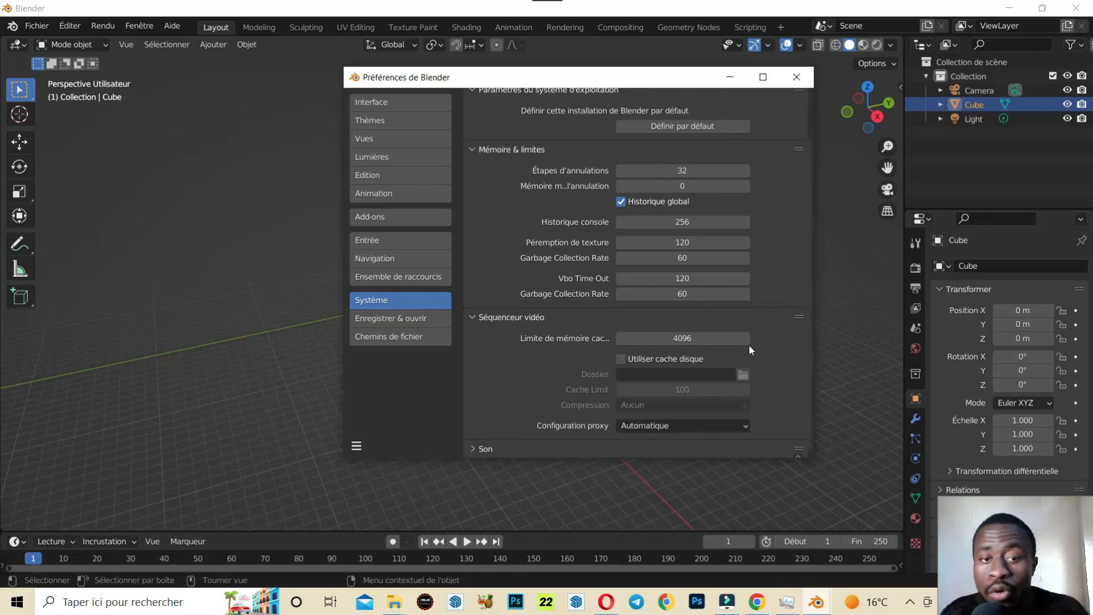
left_click(416, 323)
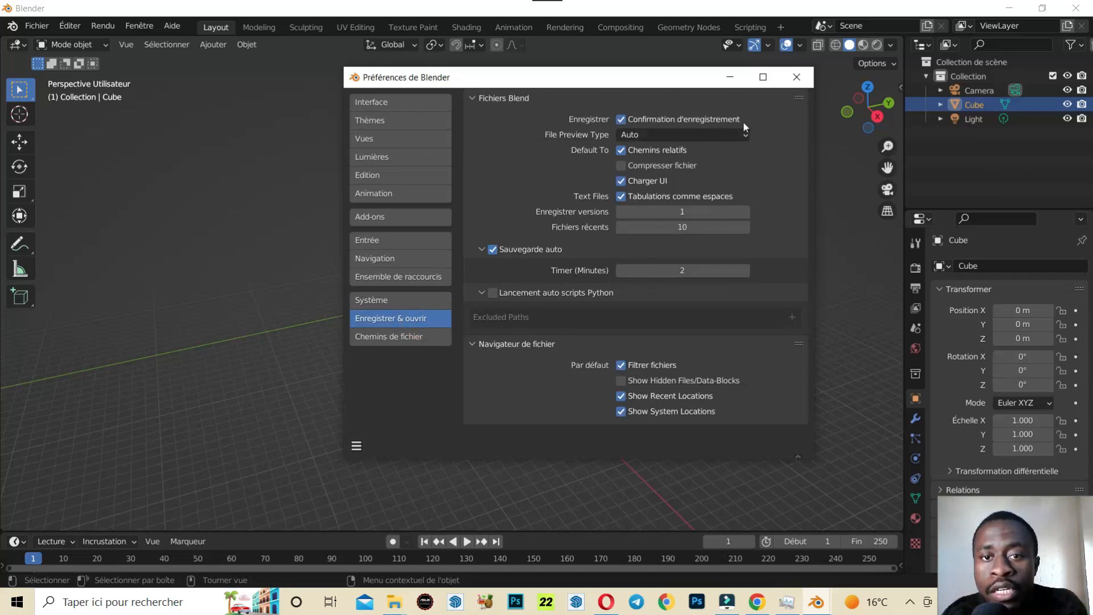
left_click(704, 136)
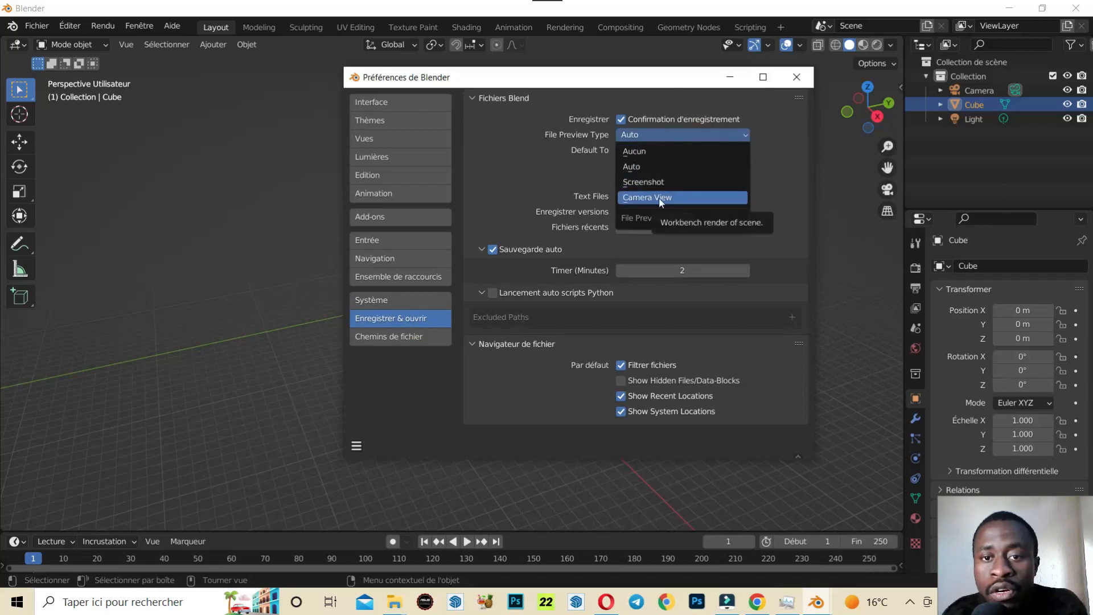
left_click(642, 168)
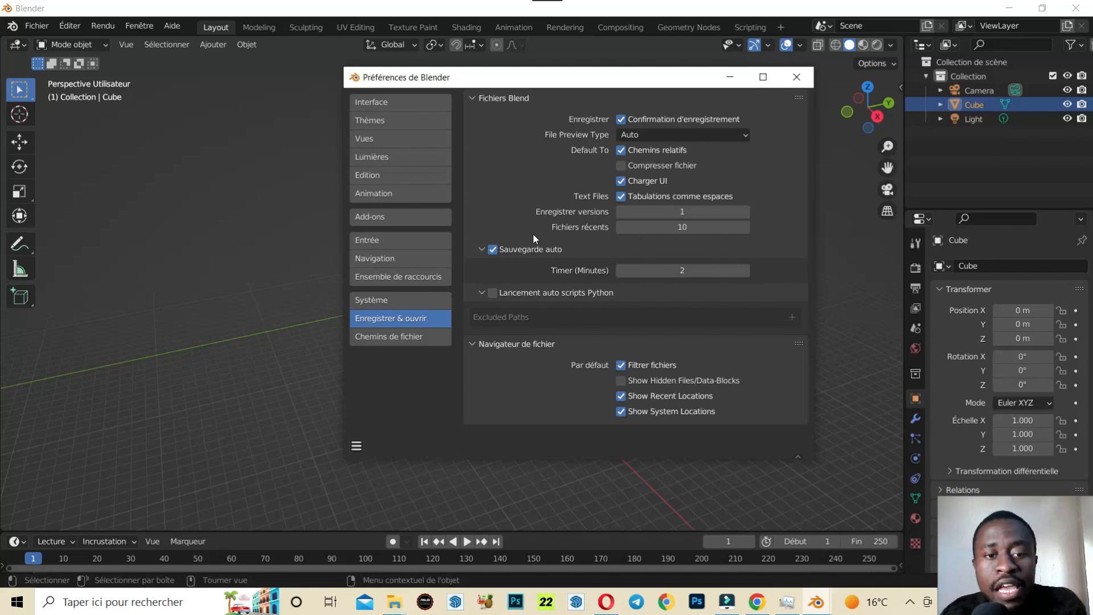
Step: Examine the Chemins de fichier preferences, and revisit the Interface, Add-ons and Thèmes sections, expanding the Style de texte settings
left_click(404, 339)
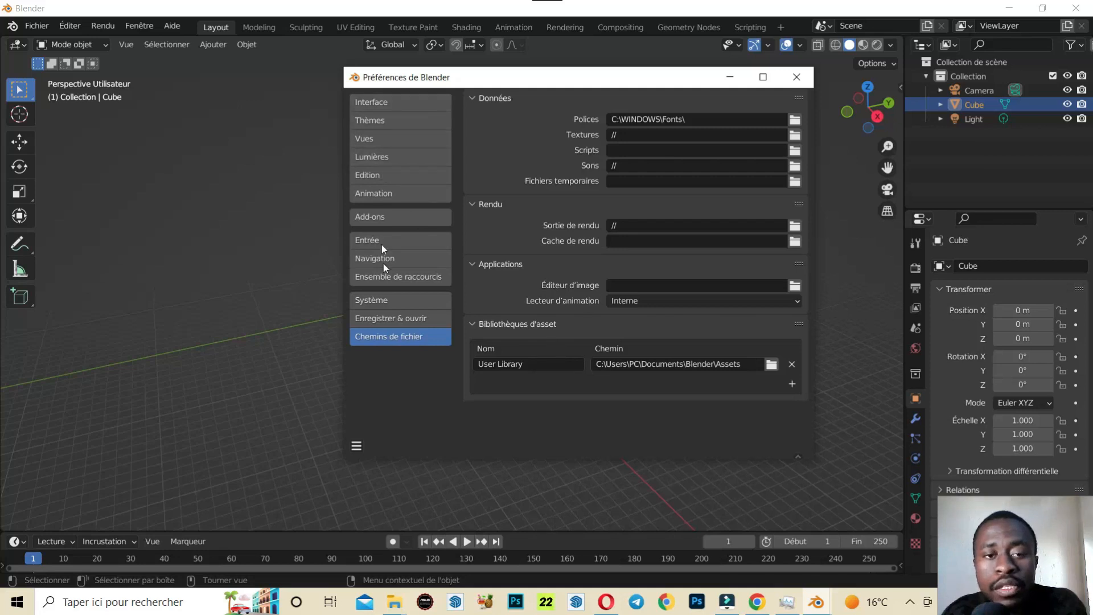
left_click(389, 101)
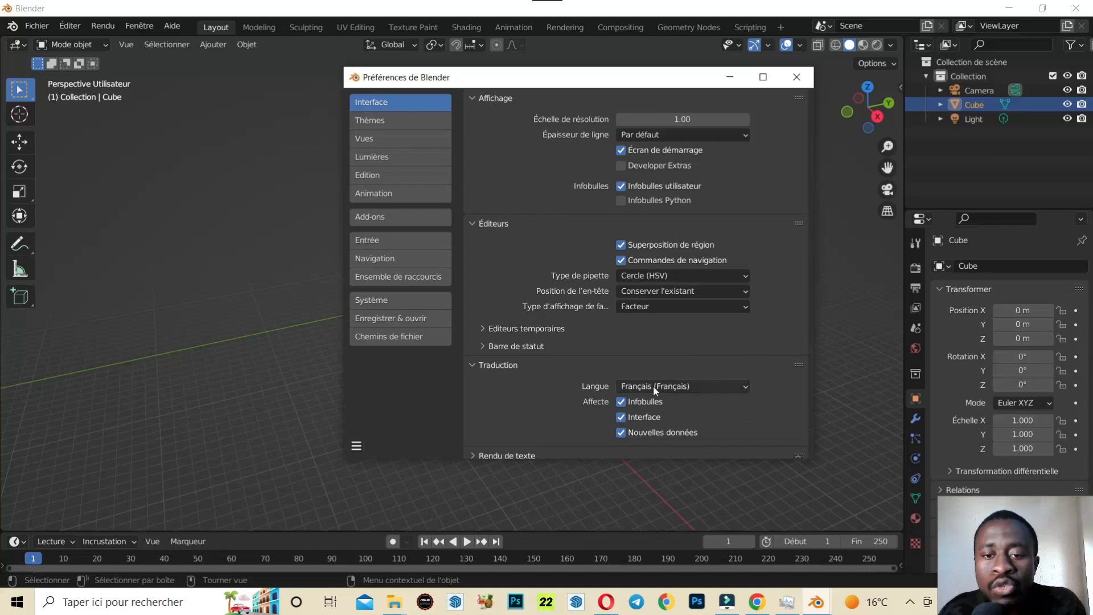
left_click(371, 222)
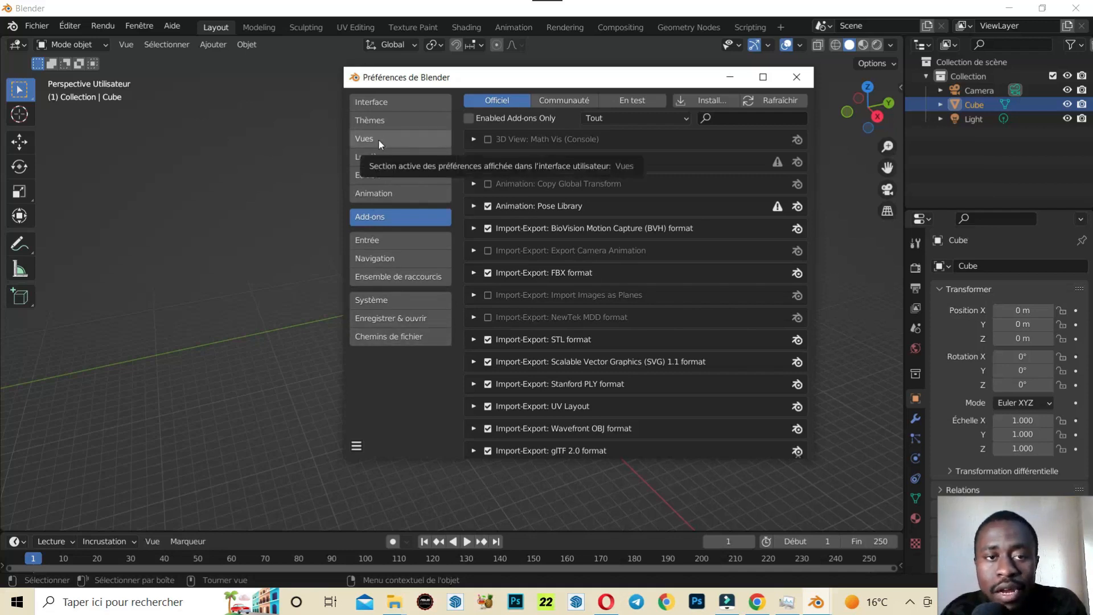
left_click(378, 122)
left_click(471, 148)
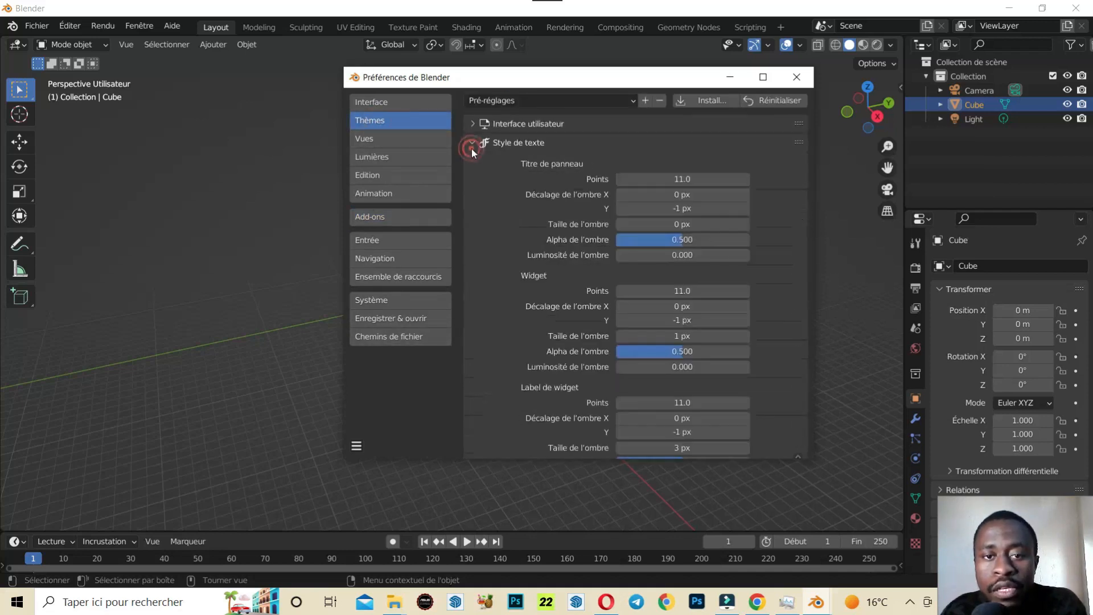